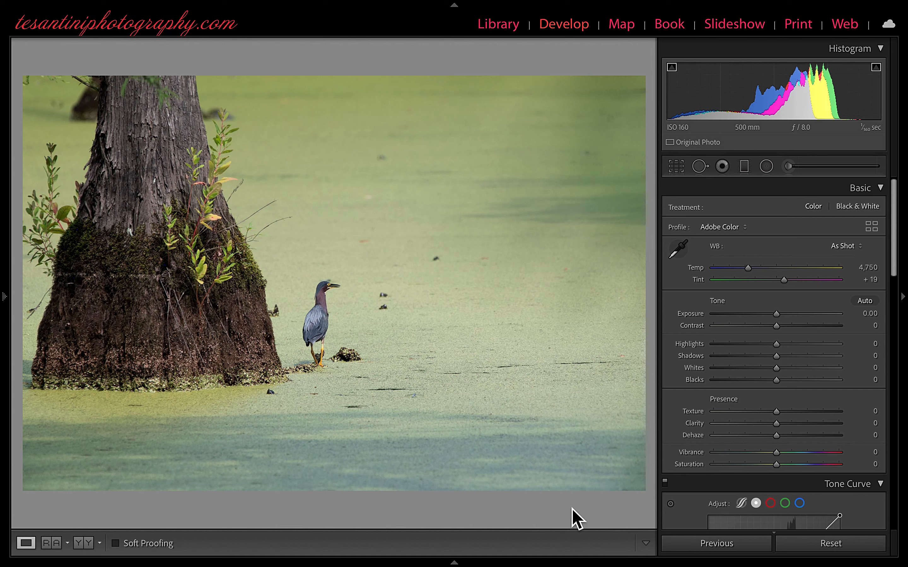
Step: Compare the Adobe Landscape and Adobe Color profiles on the heron photo and apply Adobe Landscape
{"action": "left_click", "coordinate": [748, 231]}
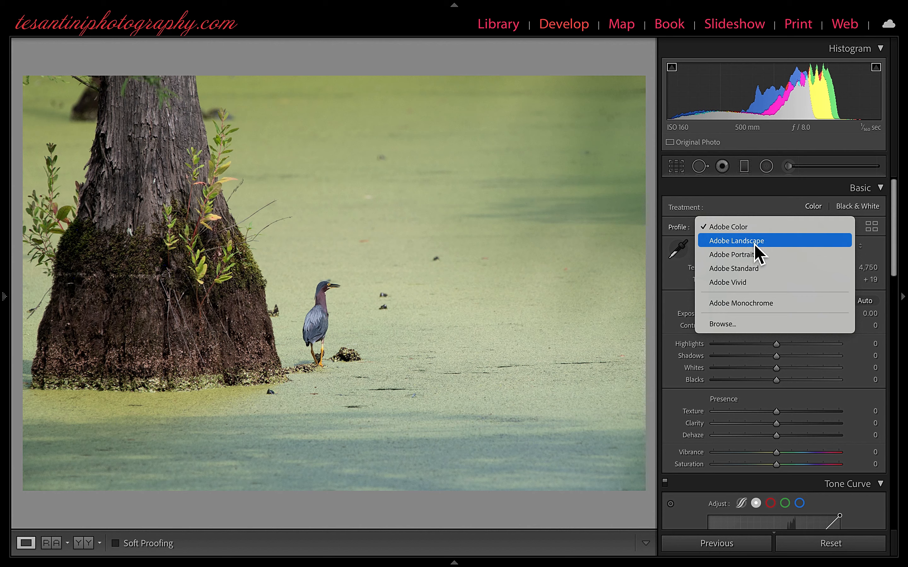
{"action": "left_click", "coordinate": [754, 245]}
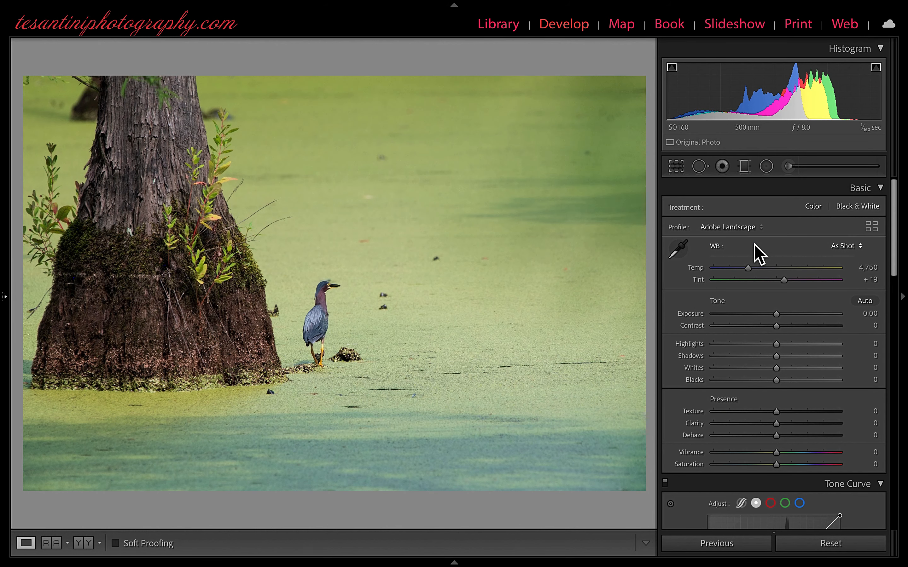
{"action": "left_click", "coordinate": [761, 229]}
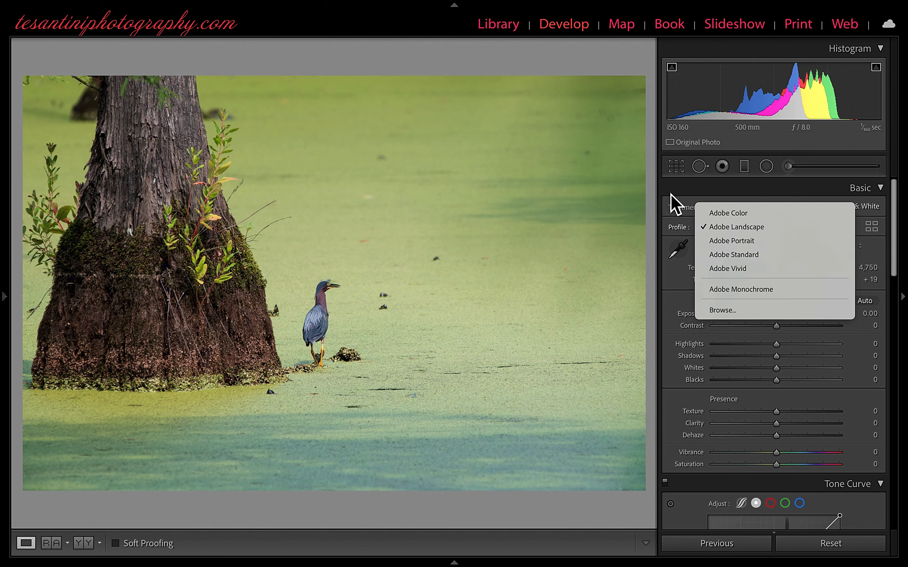
{"action": "left_click", "coordinate": [744, 217]}
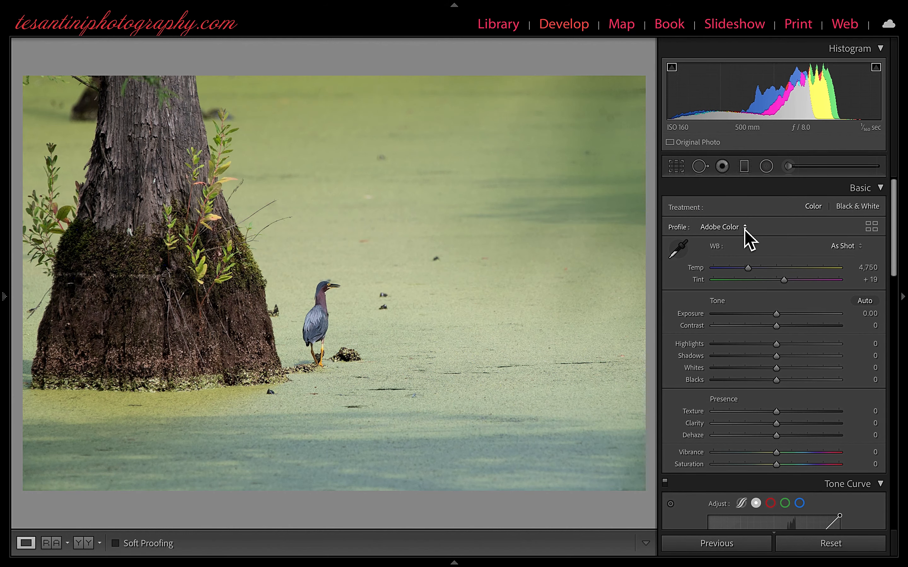
{"action": "left_click", "coordinate": [745, 229]}
{"action": "left_click", "coordinate": [752, 243]}
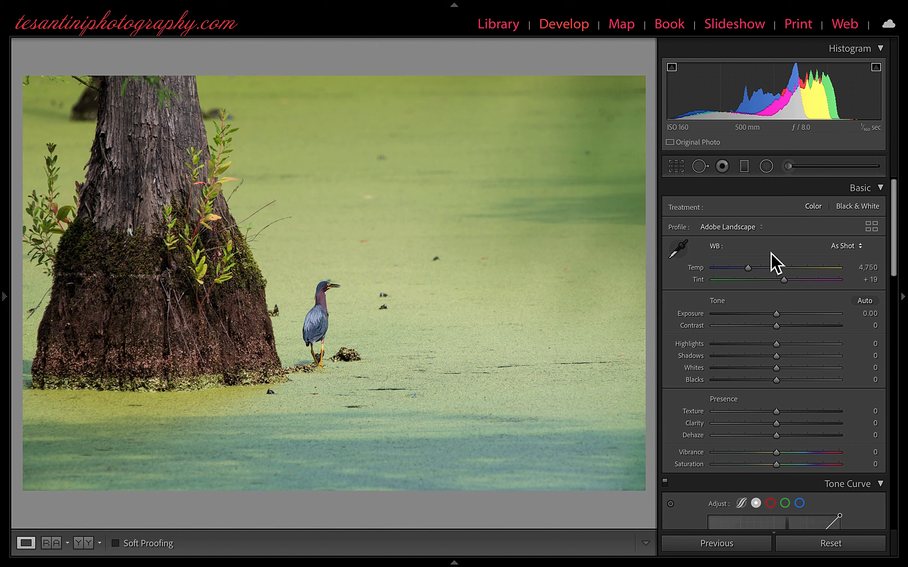
Step: Enable lens profile corrections for the photo
{"action": "scroll", "coordinate": [771, 256], "scroll_direction": "down", "scroll_amount": 15}
{"action": "scroll", "coordinate": [772, 254], "scroll_direction": "down", "scroll_amount": 5}
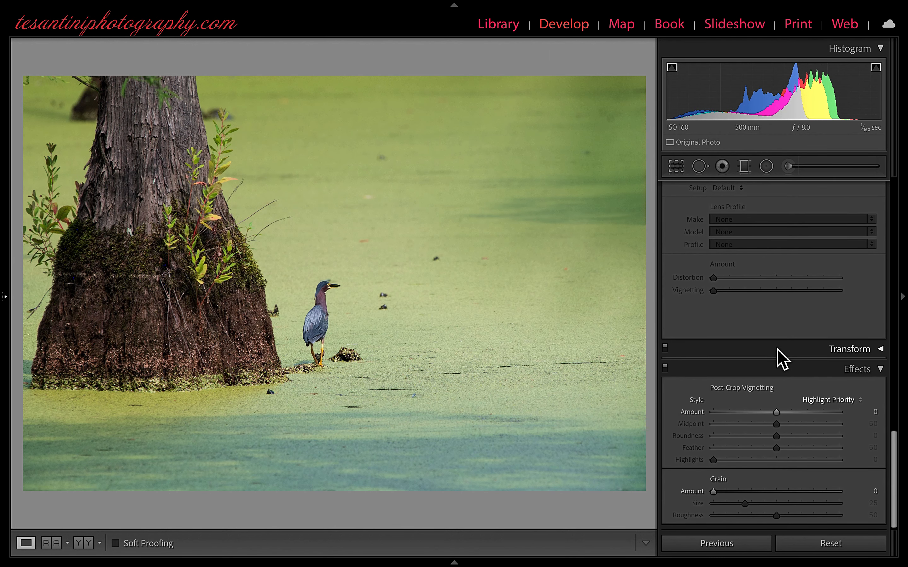
{"action": "scroll", "coordinate": [777, 349], "scroll_direction": "up", "scroll_amount": 3}
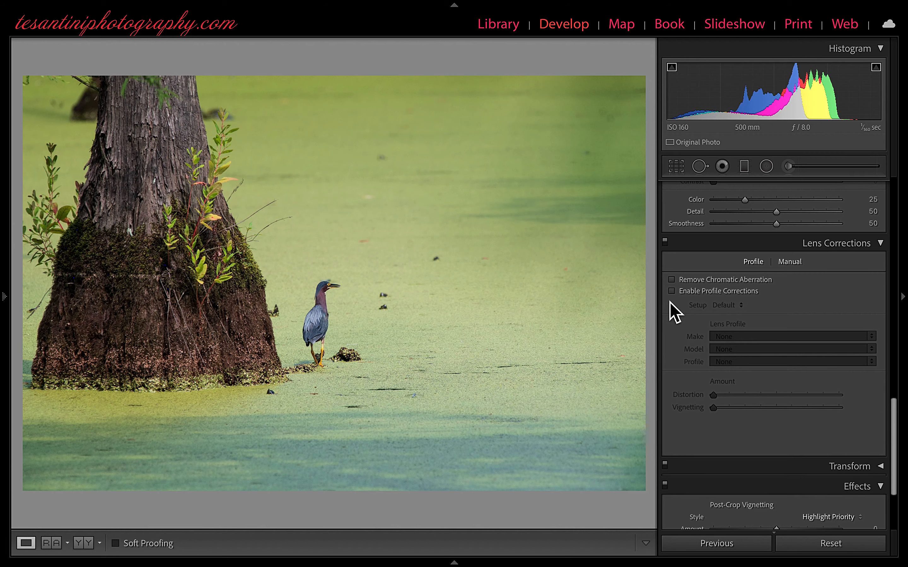
{"action": "left_click", "coordinate": [672, 291]}
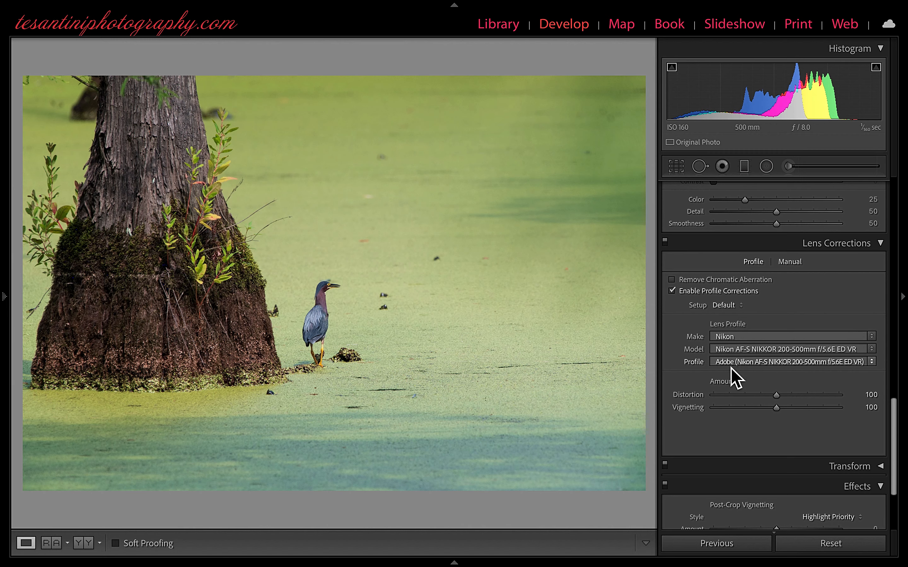
Step: Start cropping with the 4 x 5 / 8 x 10 aspect ratio and place the frame at the photo's left edge
{"action": "scroll", "coordinate": [731, 368], "scroll_direction": "up", "scroll_amount": 6}
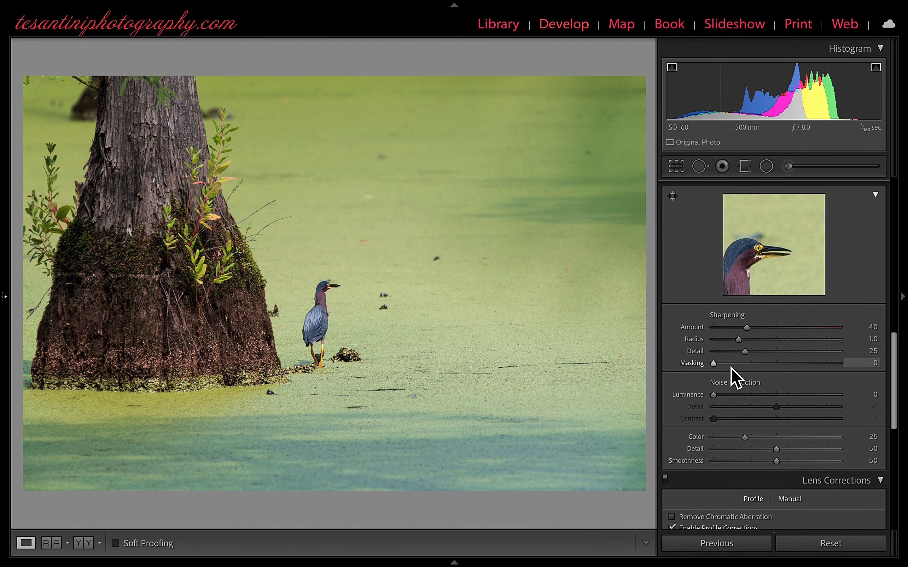
{"action": "scroll", "coordinate": [731, 370], "scroll_direction": "up", "scroll_amount": 10}
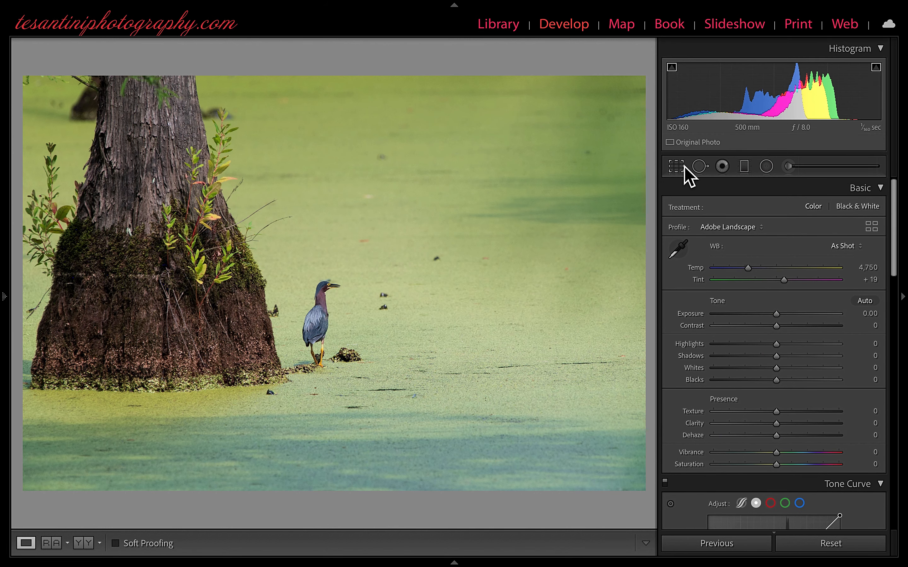
{"action": "left_click", "coordinate": [677, 171]}
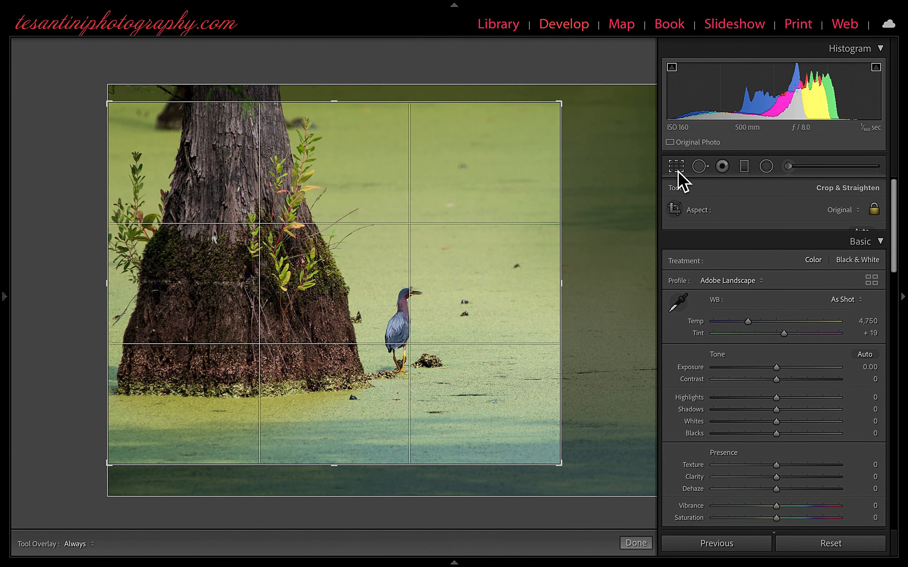
{"action": "left_click", "coordinate": [856, 215]}
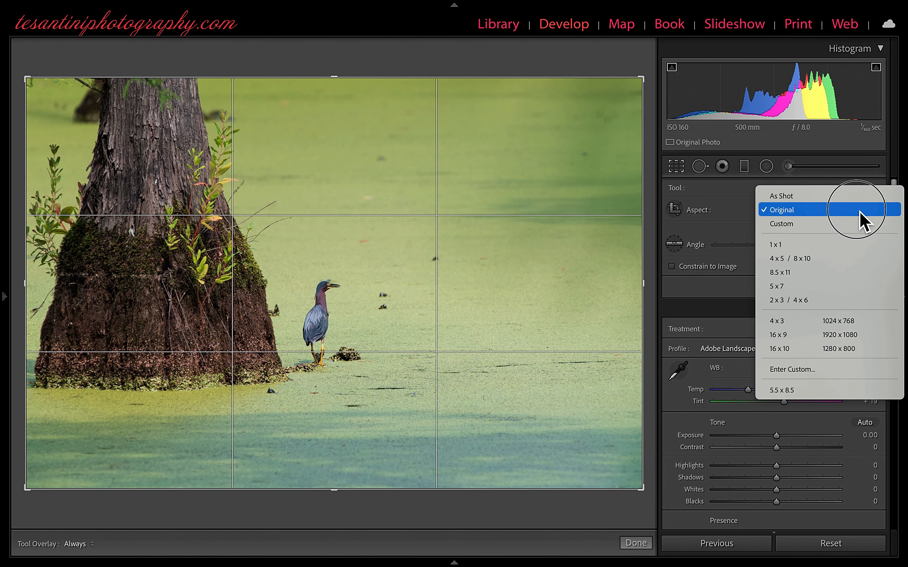
{"action": "left_click", "coordinate": [818, 259]}
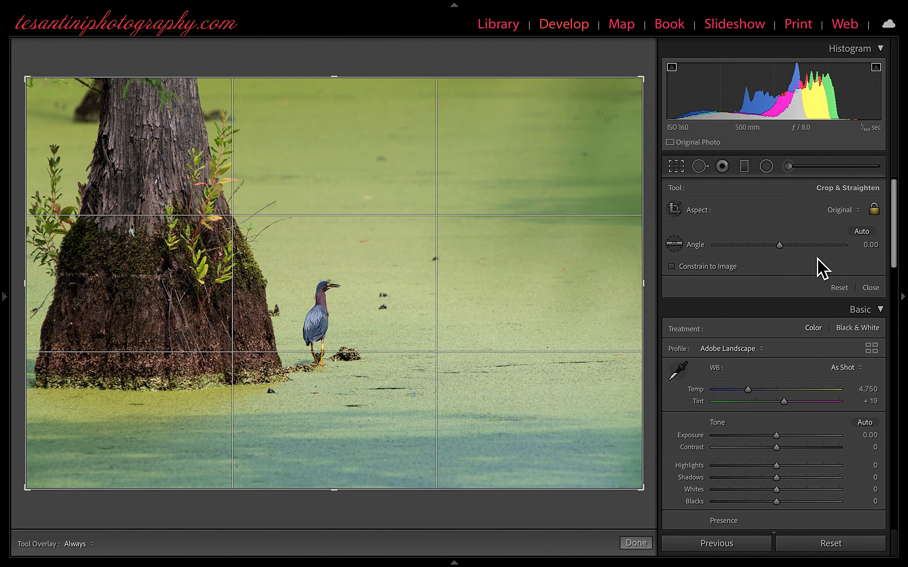
{"action": "left_click_drag", "start_coordinate": [194, 278], "coordinate": [249, 287]}
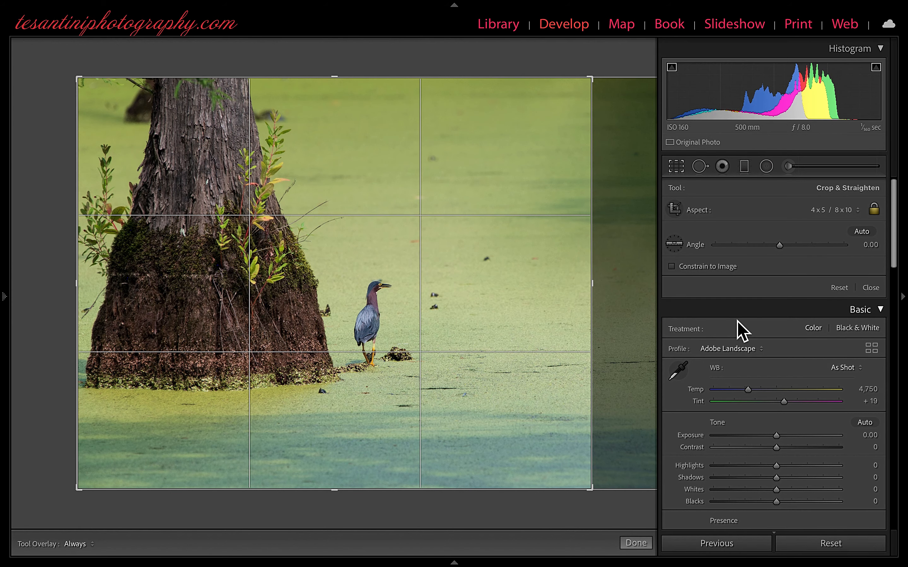
Step: Straighten the photo by setting the crop angle to 0.46
{"action": "left_click", "coordinate": [782, 249]}
{"action": "left_click_drag", "start_coordinate": [782, 250], "coordinate": [782, 250]}
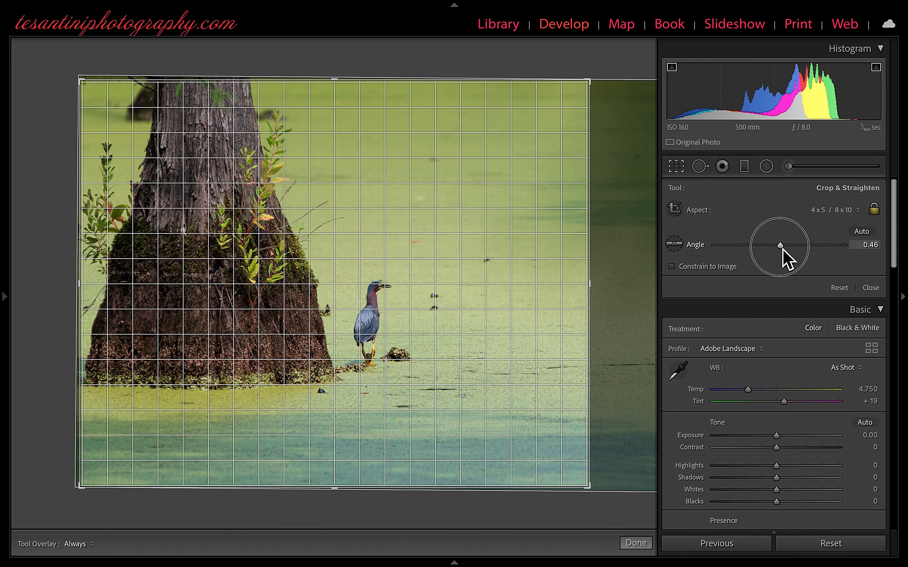
{"action": "left_click_drag", "start_coordinate": [783, 250], "coordinate": [783, 250]}
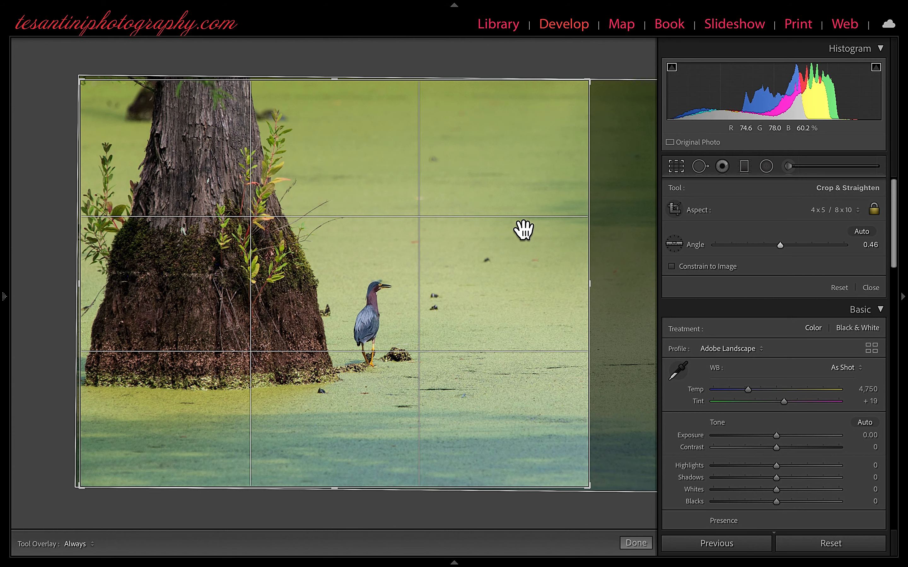
Step: Tighten the crop around the tree trunk and heron, reposition the photo to show more above the bird, and apply the crop
{"action": "left_click_drag", "start_coordinate": [591, 85], "coordinate": [561, 94]}
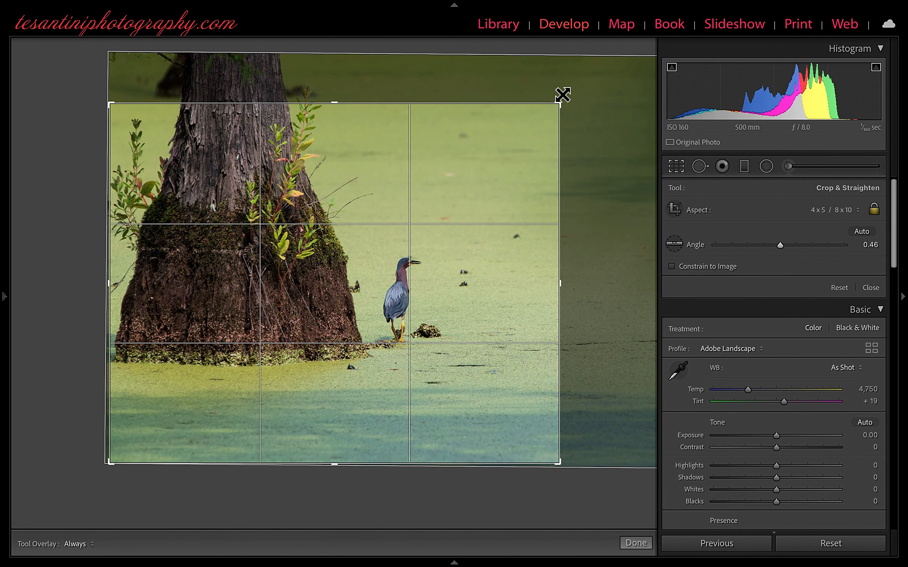
{"action": "left_click", "coordinate": [329, 315]}
{"action": "left_click_drag", "start_coordinate": [328, 316], "coordinate": [334, 348]}
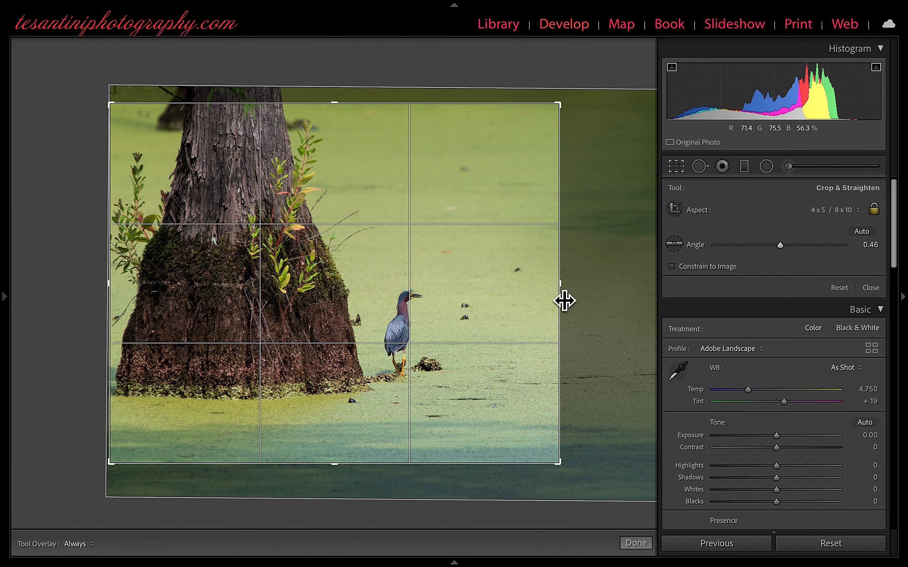
{"action": "left_click_drag", "start_coordinate": [565, 300], "coordinate": [511, 309]}
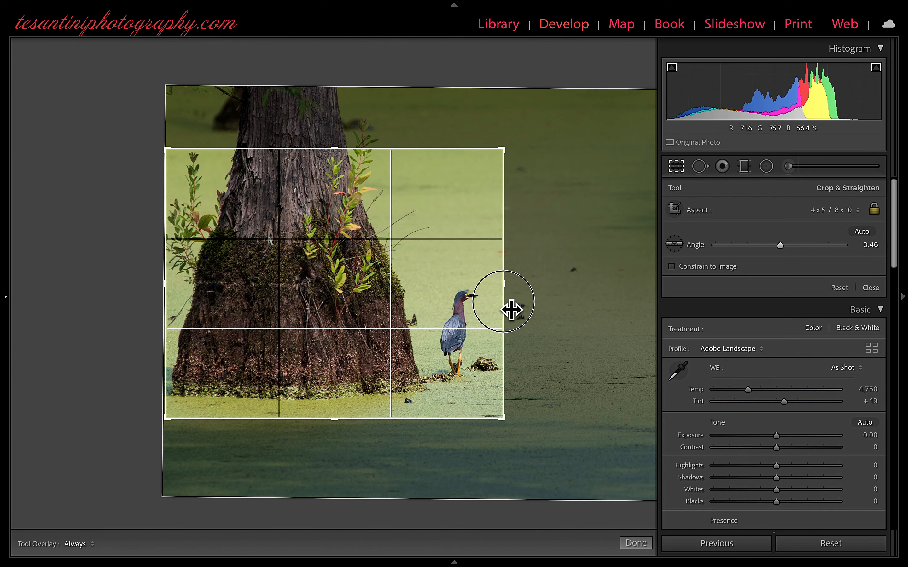
{"action": "left_click_drag", "start_coordinate": [511, 309], "coordinate": [566, 310]}
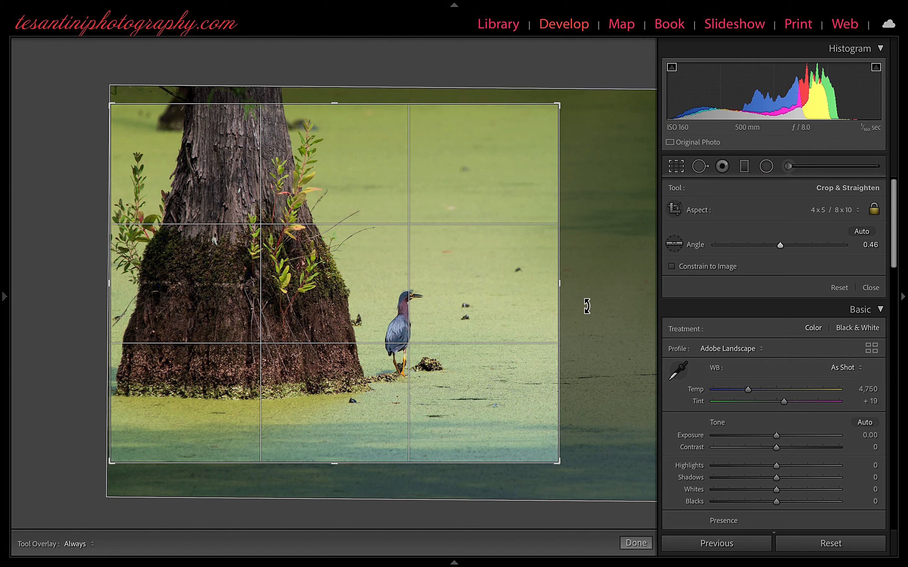
{"action": "left_click", "coordinate": [639, 548]}
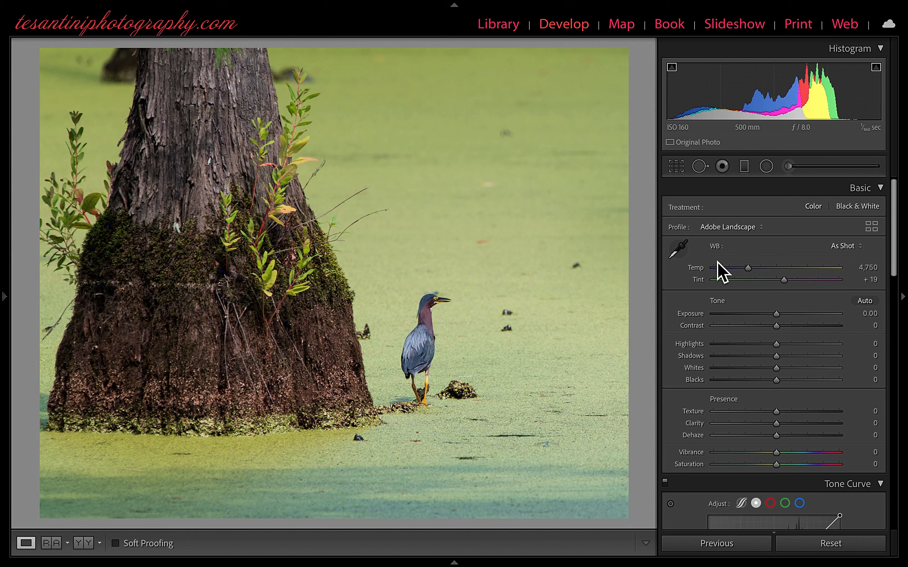
Step: Set the photo's Exposure to −0.05 and Contrast to +17
{"action": "scroll", "coordinate": [718, 263], "scroll_direction": "down", "scroll_amount": 1}
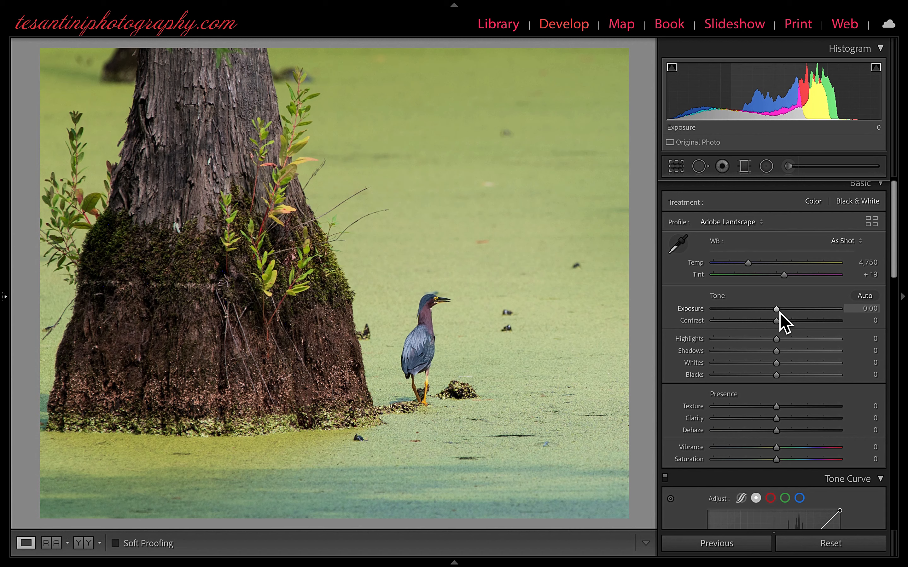
{"action": "left_click", "coordinate": [778, 312]}
{"action": "left_click_drag", "start_coordinate": [780, 313], "coordinate": [779, 313]}
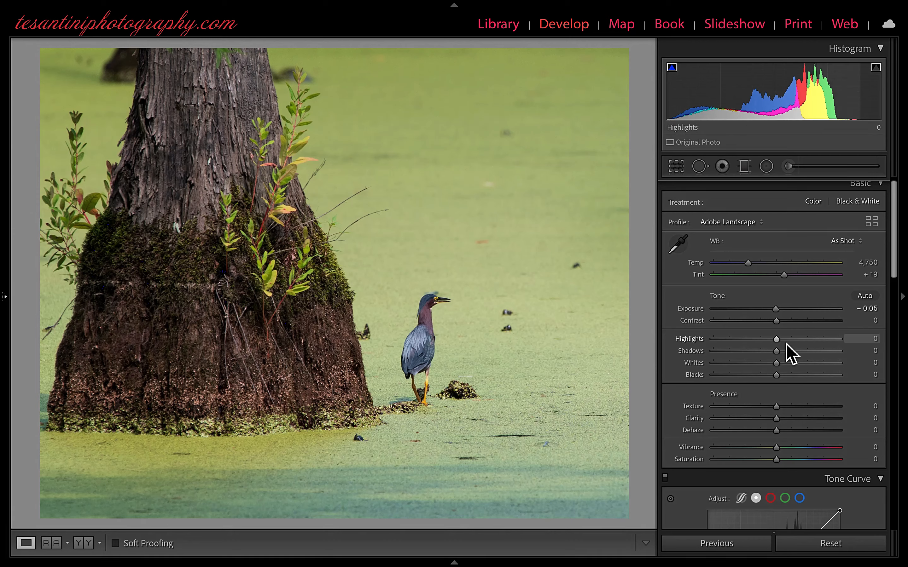
{"action": "left_click", "coordinate": [780, 326]}
{"action": "left_click_drag", "start_coordinate": [780, 326], "coordinate": [790, 327]}
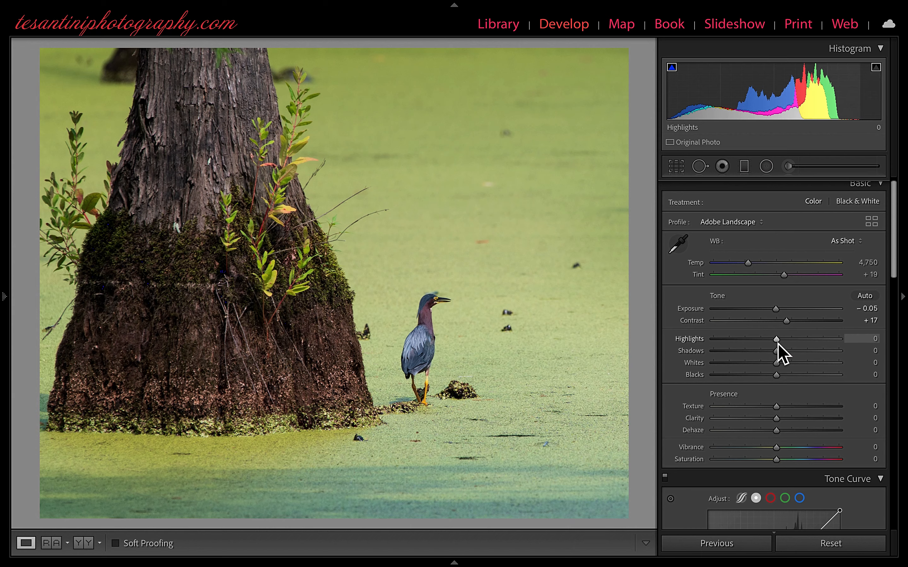
Step: Lower the Highlights to −37
{"action": "left_click_drag", "start_coordinate": [780, 342], "coordinate": [757, 344]}
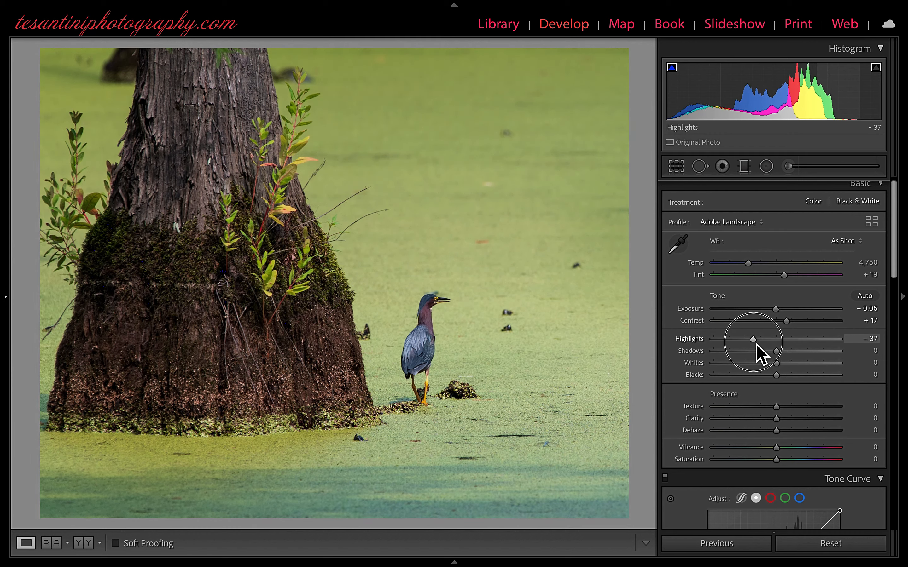
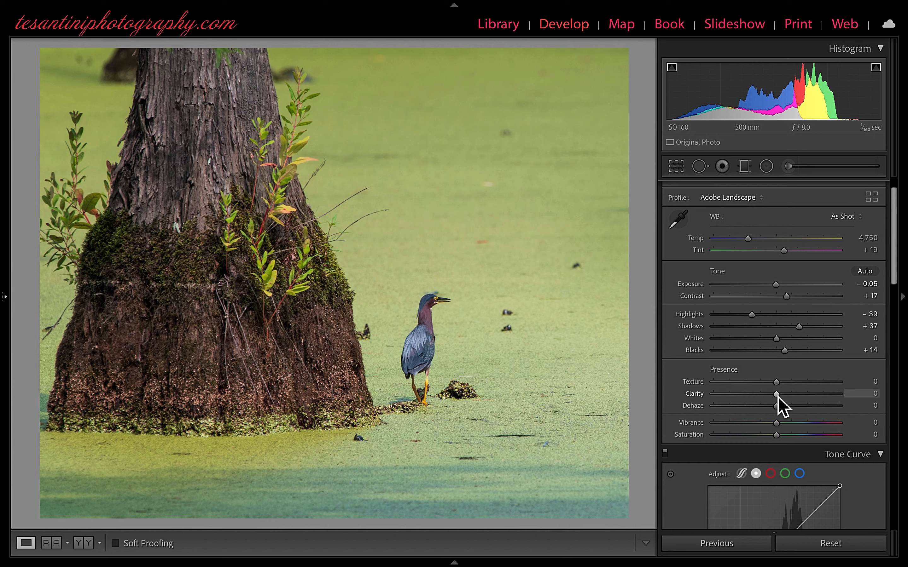
Step: Set the photo's Clarity to +12, and try a slight Dehaze increase before resetting Dehaze to 0
{"action": "left_click", "coordinate": [778, 396]}
{"action": "mouse_move", "coordinate": [778, 396]}
{"action": "left_mouse_down"}
{"action": "mouse_move", "coordinate": [742, 403]}
{"action": "mouse_move", "coordinate": [785, 401]}
{"action": "left_mouse_up"}
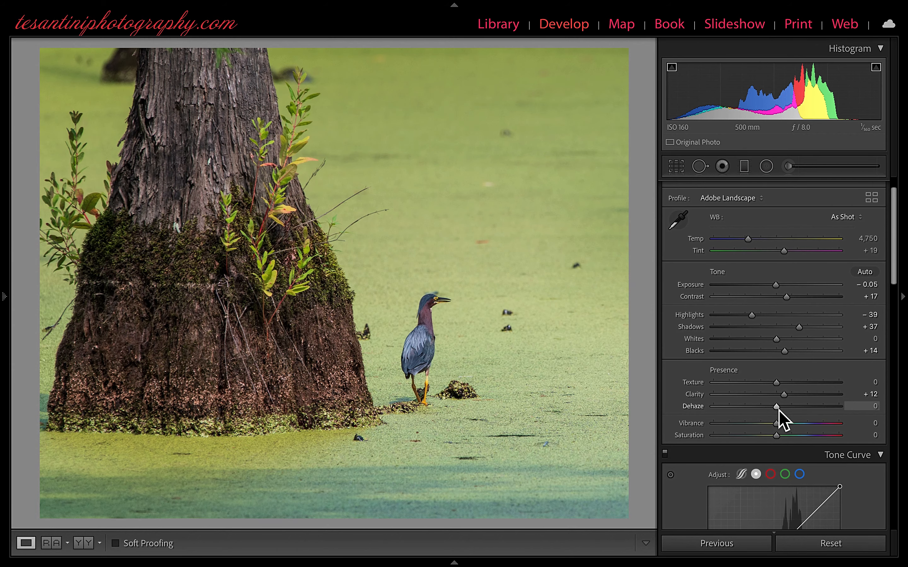
{"action": "mouse_move", "coordinate": [779, 410]}
{"action": "left_mouse_down"}
{"action": "mouse_move", "coordinate": [749, 411]}
{"action": "mouse_move", "coordinate": [817, 413]}
{"action": "mouse_move", "coordinate": [784, 413]}
{"action": "left_mouse_up"}
{"action": "double_click", "coordinate": [784, 414]}
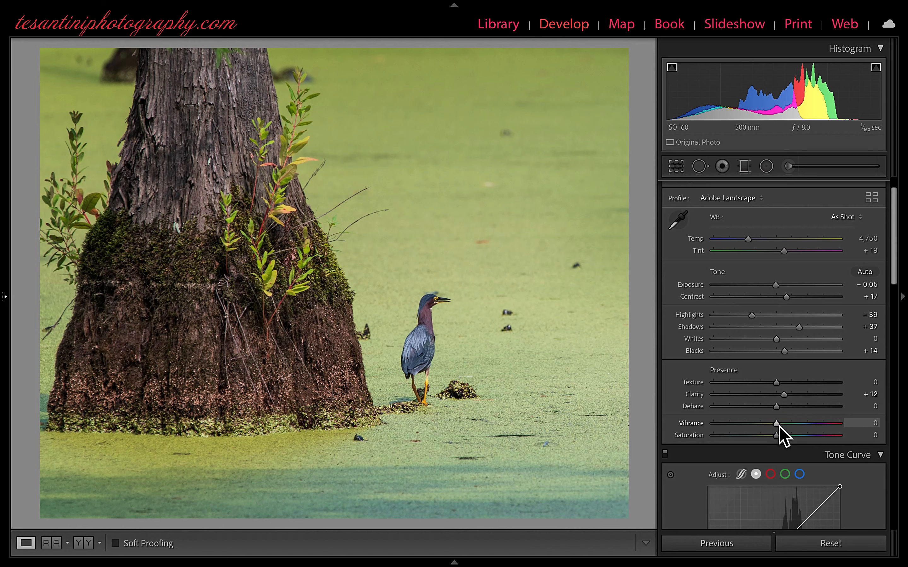
Step: Try Vibrance at +100 and −100, and settle on Vibrance +17 with Saturation +11
{"action": "left_click_drag", "start_coordinate": [779, 426], "coordinate": [845, 431]}
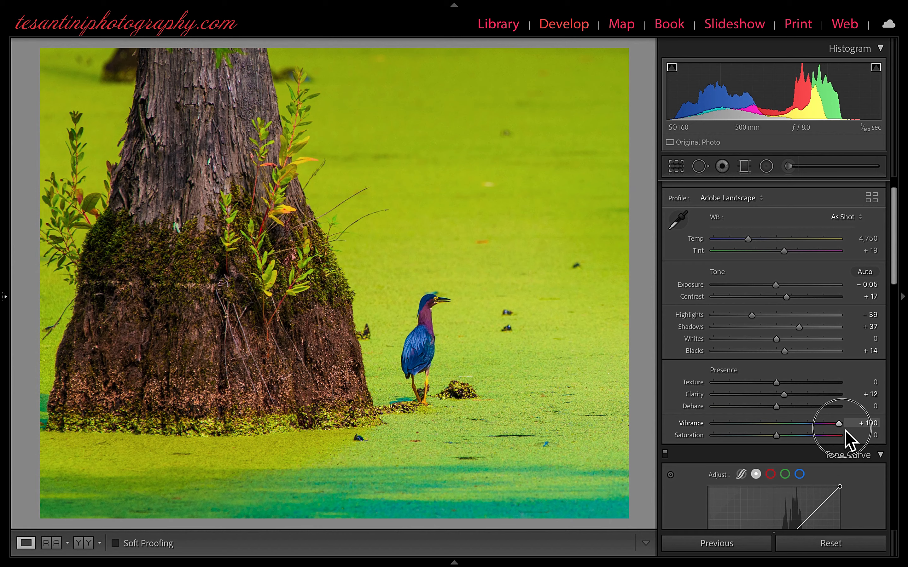
{"action": "left_click_drag", "start_coordinate": [845, 430], "coordinate": [710, 432]}
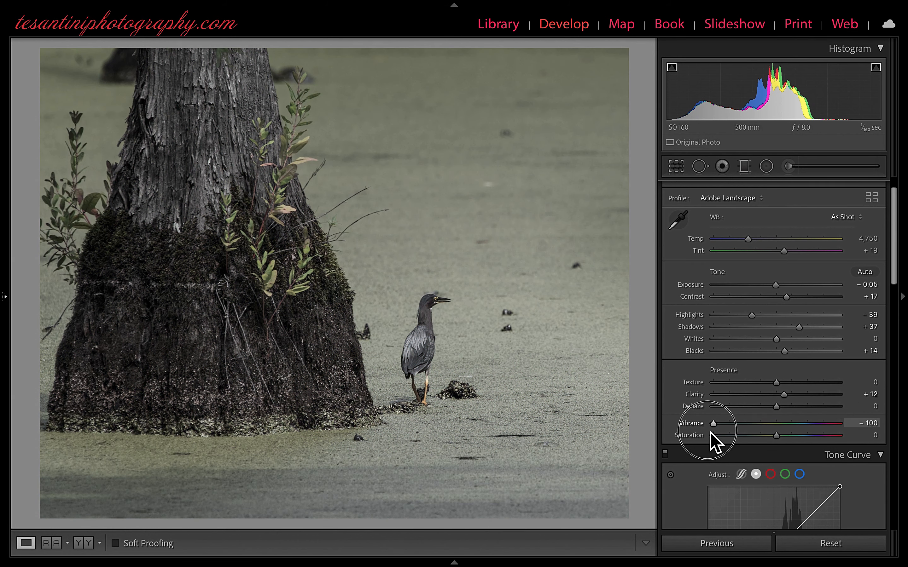
{"action": "left_click_drag", "start_coordinate": [710, 432], "coordinate": [789, 431]}
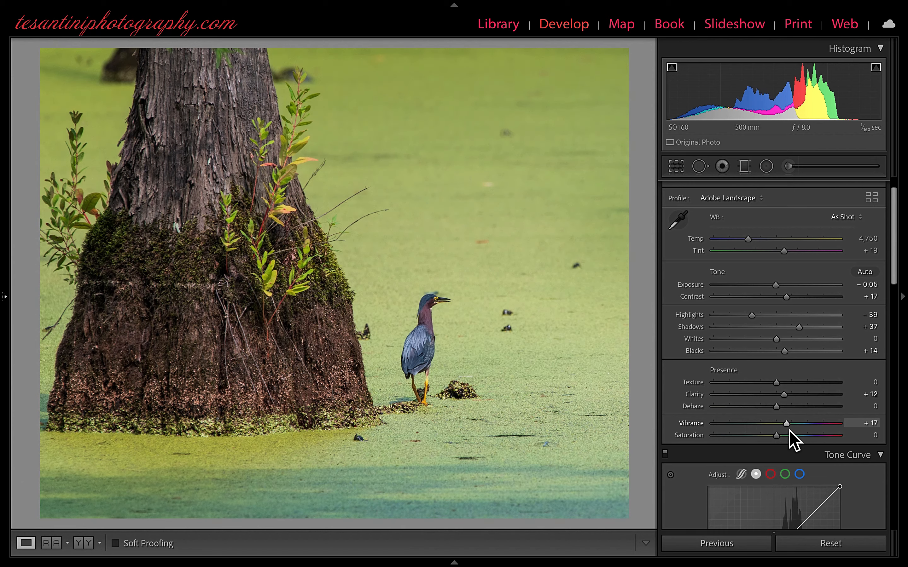
{"action": "scroll", "coordinate": [789, 431], "scroll_direction": "up", "scroll_amount": 1}
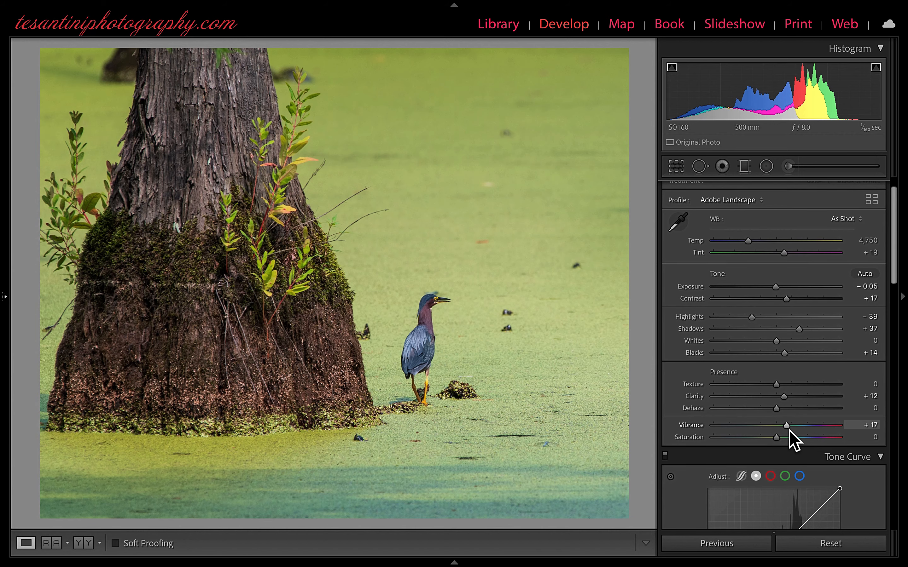
{"action": "mouse_move", "coordinate": [779, 443]}
{"action": "left_mouse_down"}
{"action": "mouse_move", "coordinate": [796, 443]}
{"action": "mouse_move", "coordinate": [783, 445]}
{"action": "left_mouse_up"}
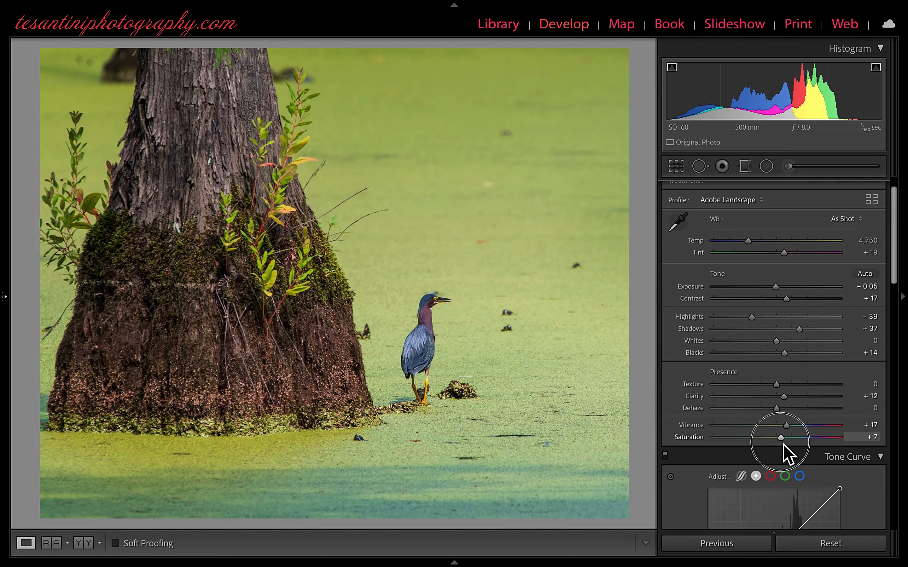
{"action": "left_click_drag", "start_coordinate": [782, 445], "coordinate": [785, 444]}
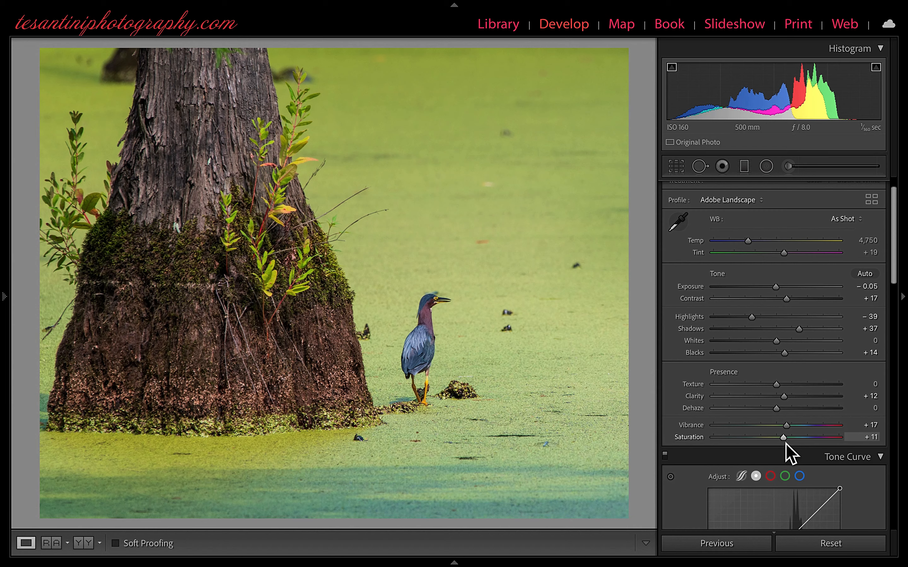
Step: Set the Detail preview to show the heron's head by picking that spot in the photo
{"action": "scroll", "coordinate": [785, 446], "scroll_direction": "down", "scroll_amount": 4}
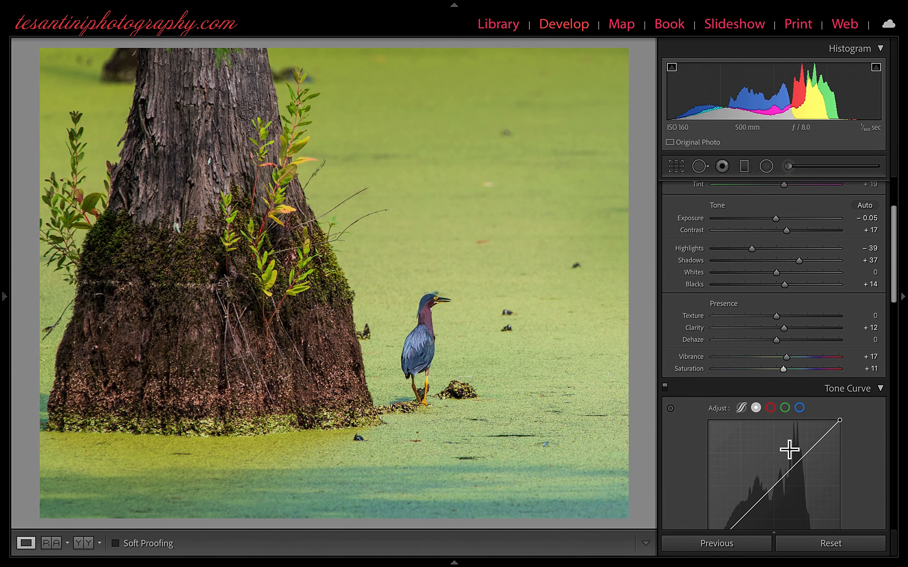
{"action": "scroll", "coordinate": [789, 450], "scroll_direction": "down", "scroll_amount": 10}
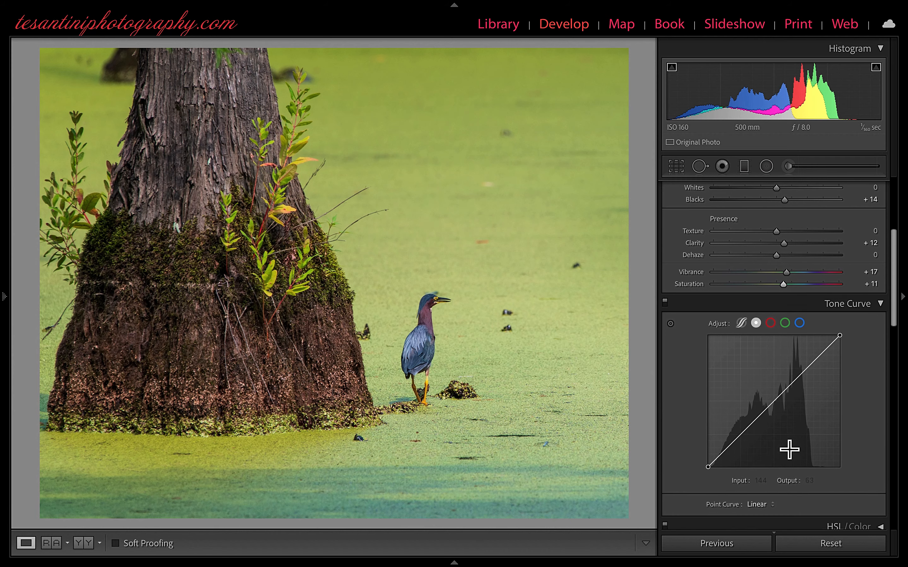
{"action": "scroll", "coordinate": [786, 445], "scroll_direction": "down", "scroll_amount": 5}
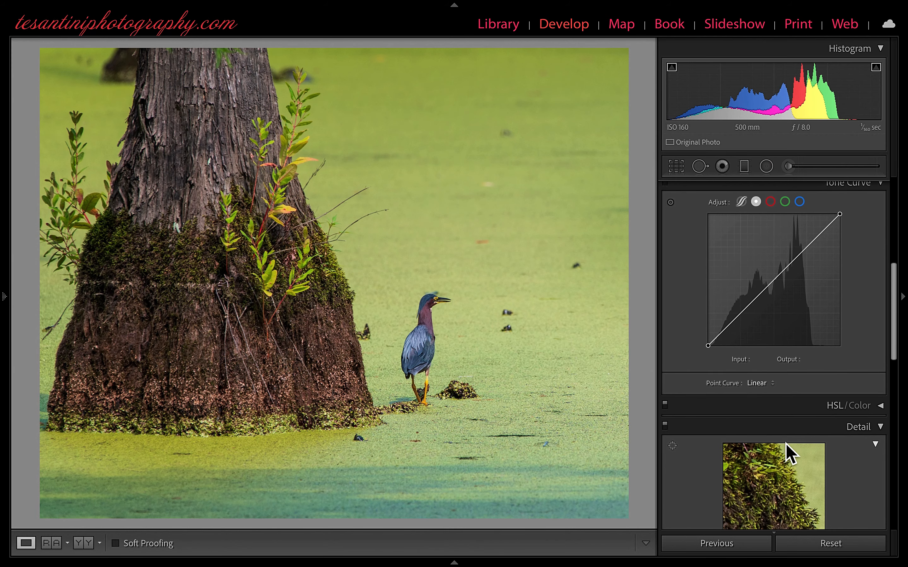
{"action": "scroll", "coordinate": [793, 452], "scroll_direction": "down", "scroll_amount": 3}
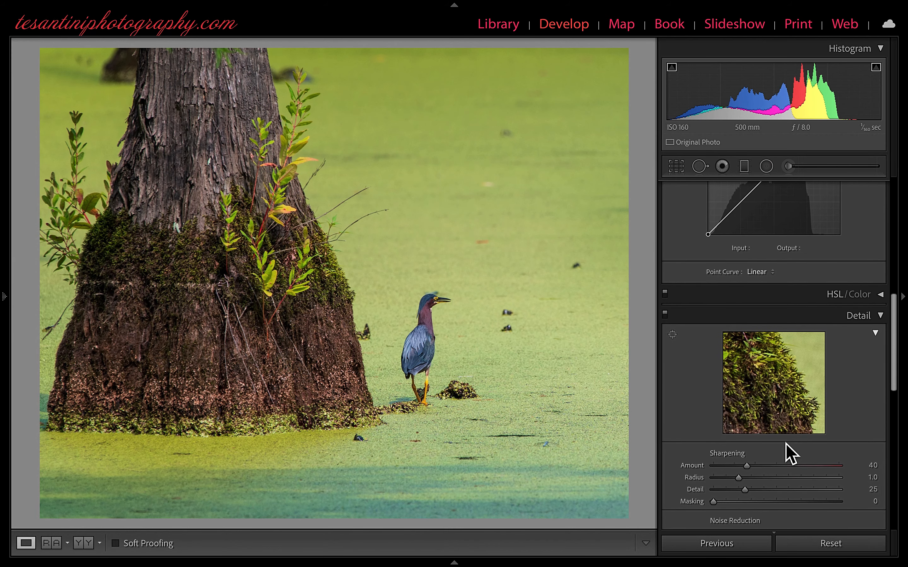
{"action": "scroll", "coordinate": [797, 382], "scroll_direction": "down", "scroll_amount": 3}
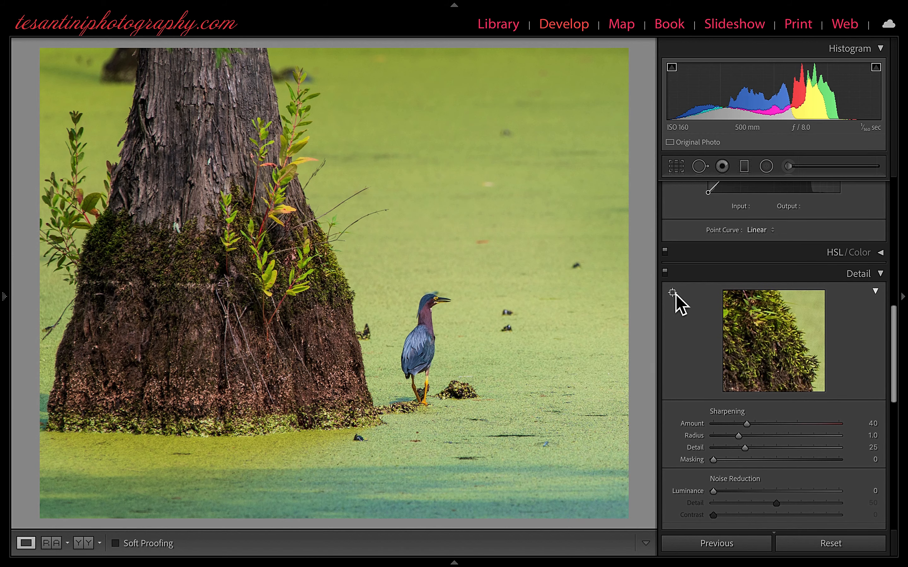
{"action": "left_click", "coordinate": [675, 294]}
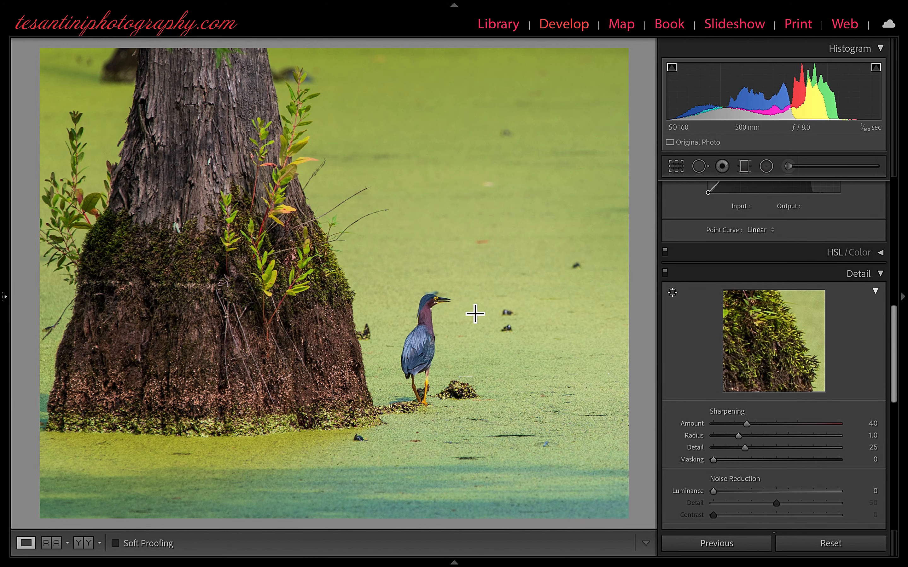
{"action": "left_click", "coordinate": [441, 309]}
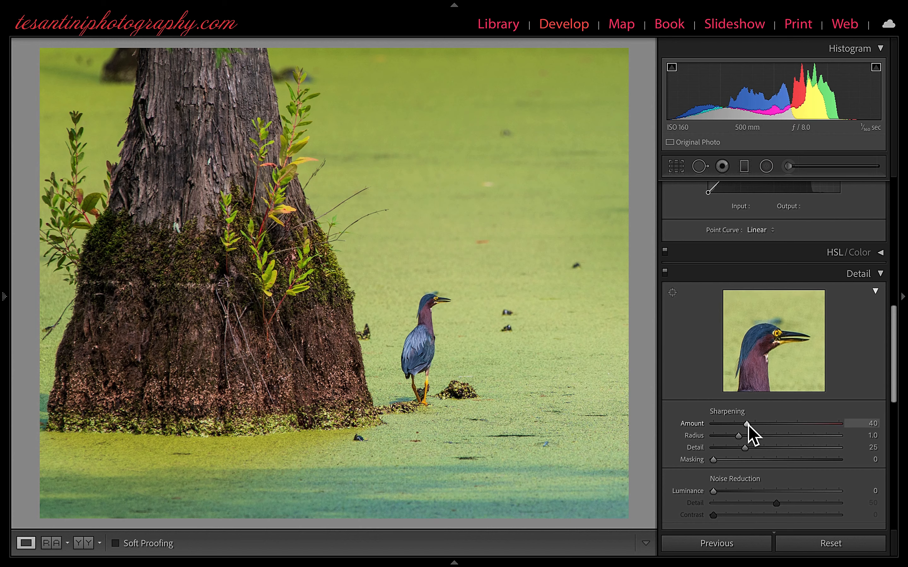
Step: Set the sharpening Amount to 110 and Radius to 2.5 while viewing the grayscale preview
{"action": "key", "text": "alt"}
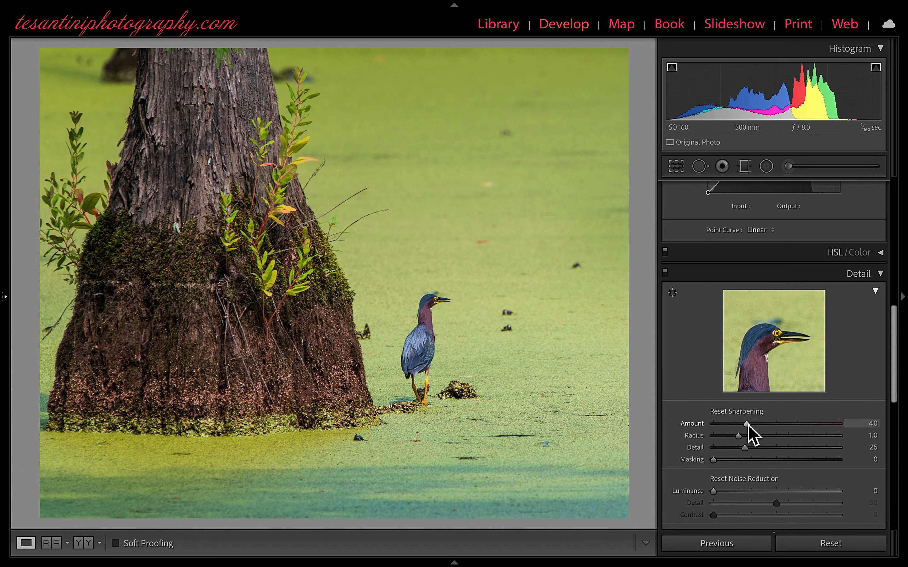
{"action": "left_click_drag", "start_coordinate": [748, 425], "coordinate": [752, 425]}
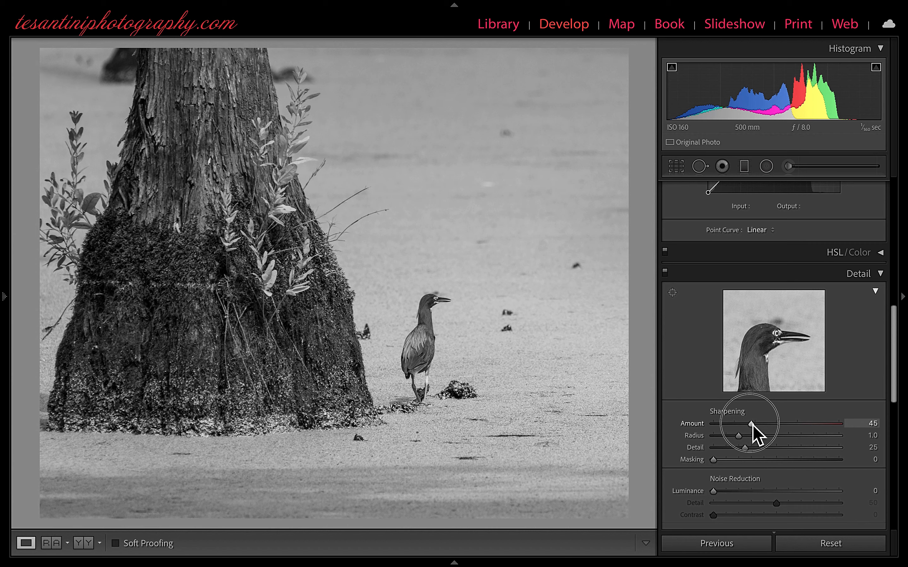
{"action": "left_click_drag", "start_coordinate": [753, 426], "coordinate": [807, 427]}
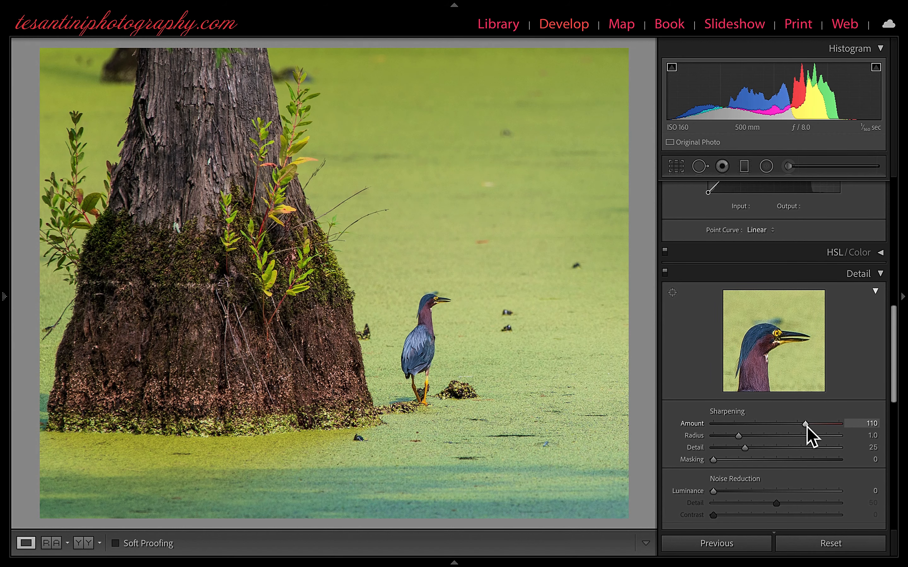
{"action": "key", "text": "alt"}
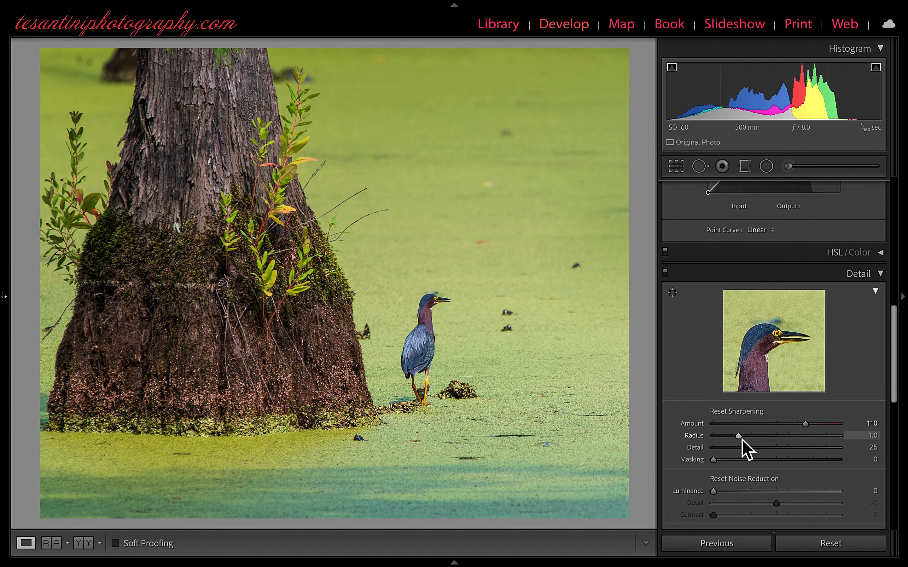
{"action": "left_click_drag", "start_coordinate": [742, 439], "coordinate": [815, 441]}
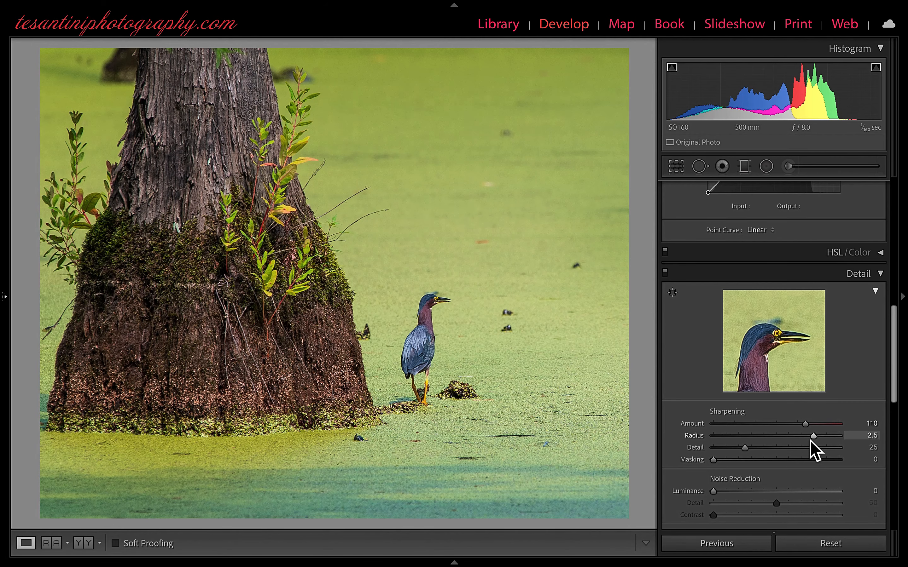
Step: Set the sharpening Detail to 66 and Masking to 83, using the mask preview to limit sharpening to the edges
{"action": "key", "text": "alt"}
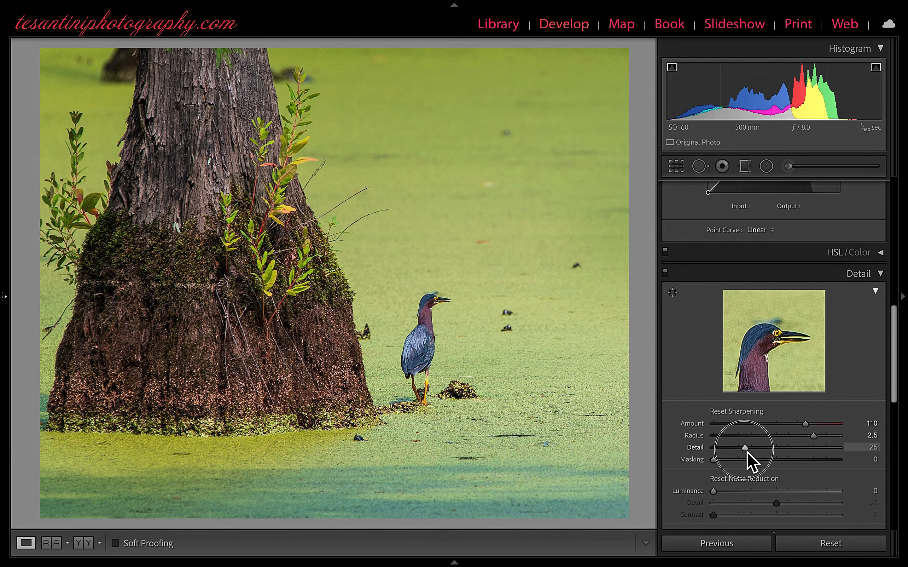
{"action": "left_click_drag", "start_coordinate": [747, 452], "coordinate": [798, 452]}
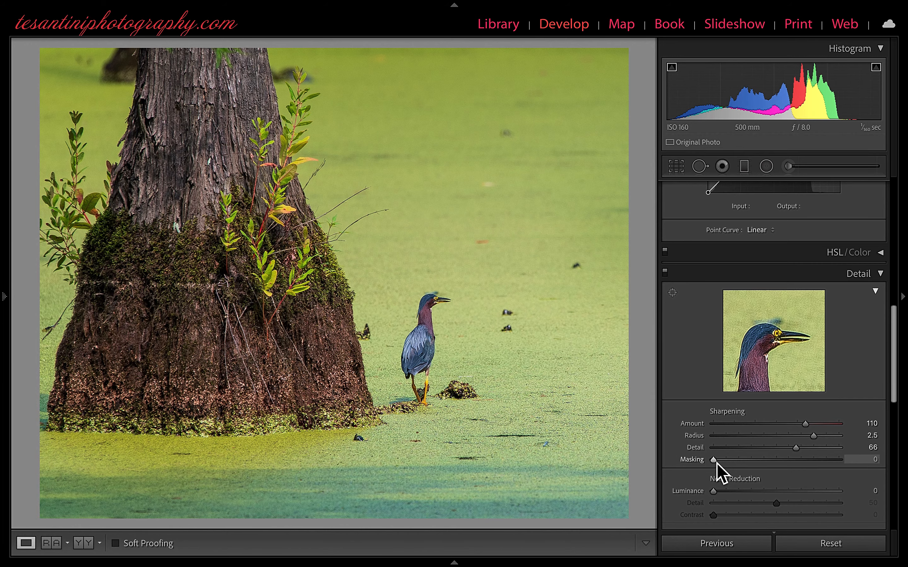
{"action": "key", "text": "alt"}
{"action": "left_click_drag", "start_coordinate": [717, 463], "coordinate": [821, 463]}
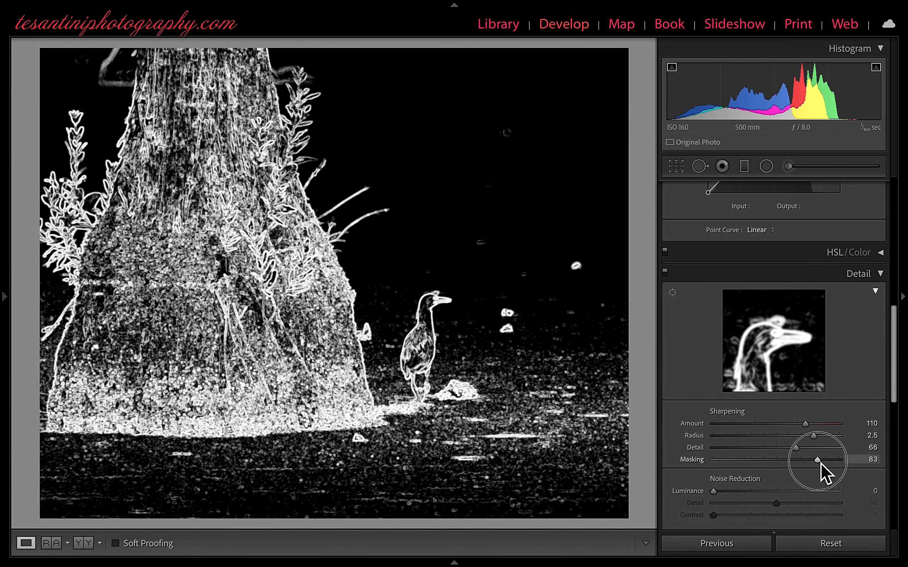
{"action": "left_click_drag", "start_coordinate": [821, 464], "coordinate": [820, 463]}
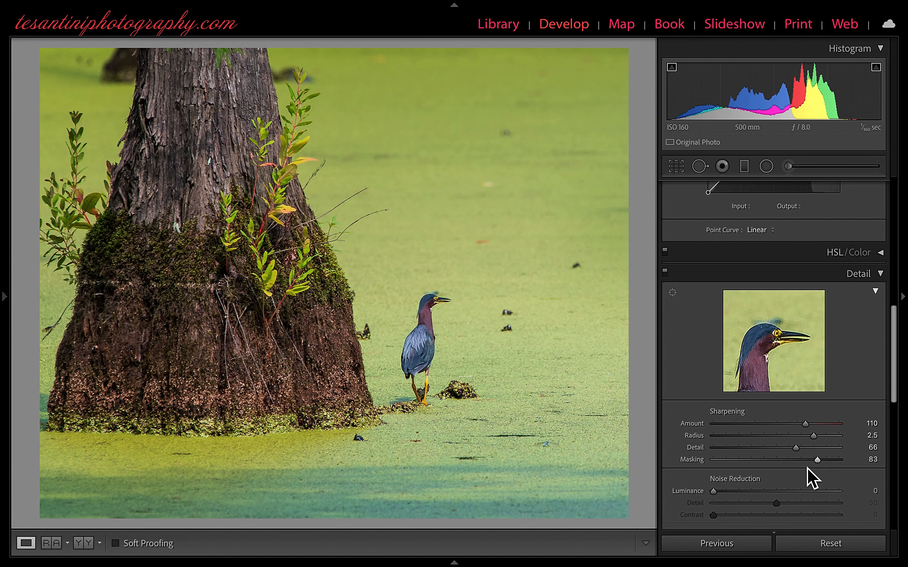
Step: Set the Luminance noise reduction to 22 while viewing the grayscale preview
{"action": "scroll", "coordinate": [807, 468], "scroll_direction": "down", "scroll_amount": 3}
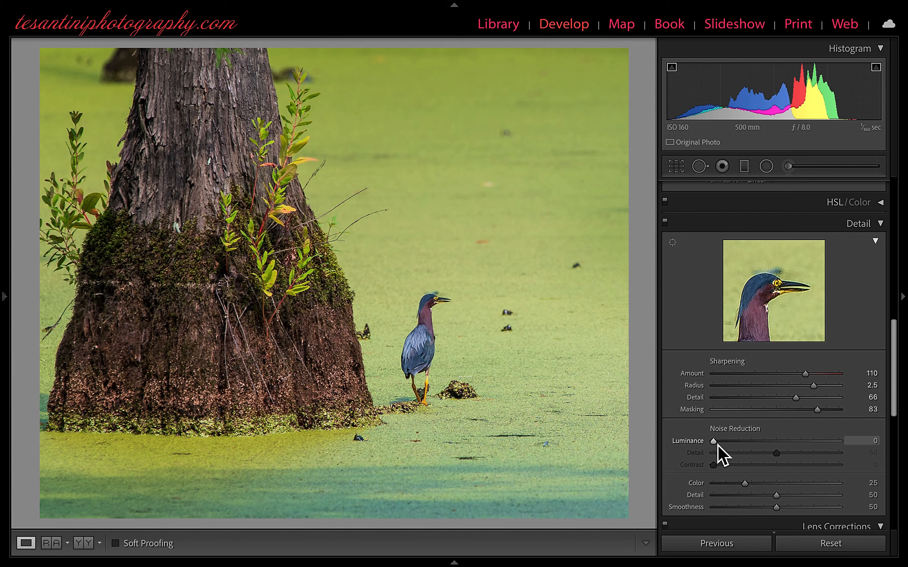
{"action": "key", "text": "alt"}
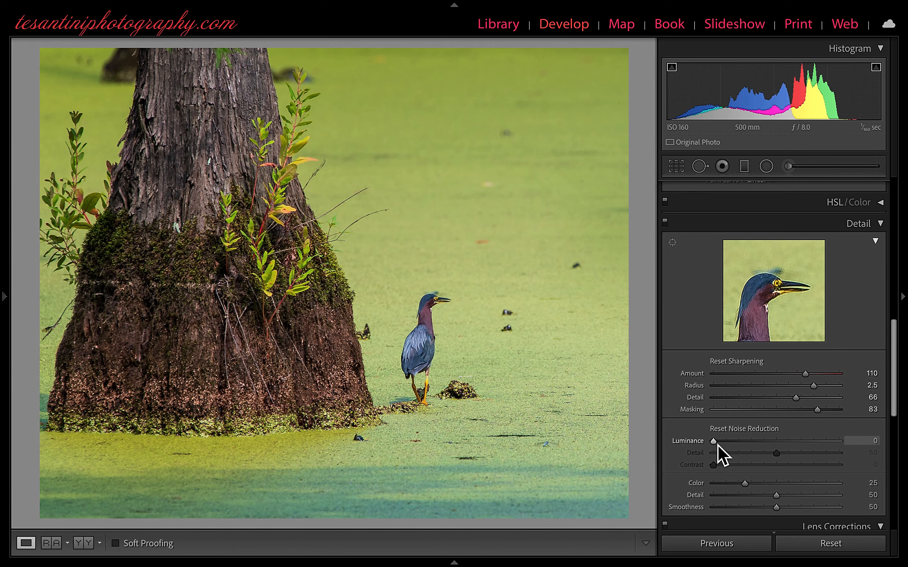
{"action": "left_click_drag", "start_coordinate": [717, 445], "coordinate": [745, 445]}
{"action": "left_click_drag", "start_coordinate": [746, 445], "coordinate": [745, 446]}
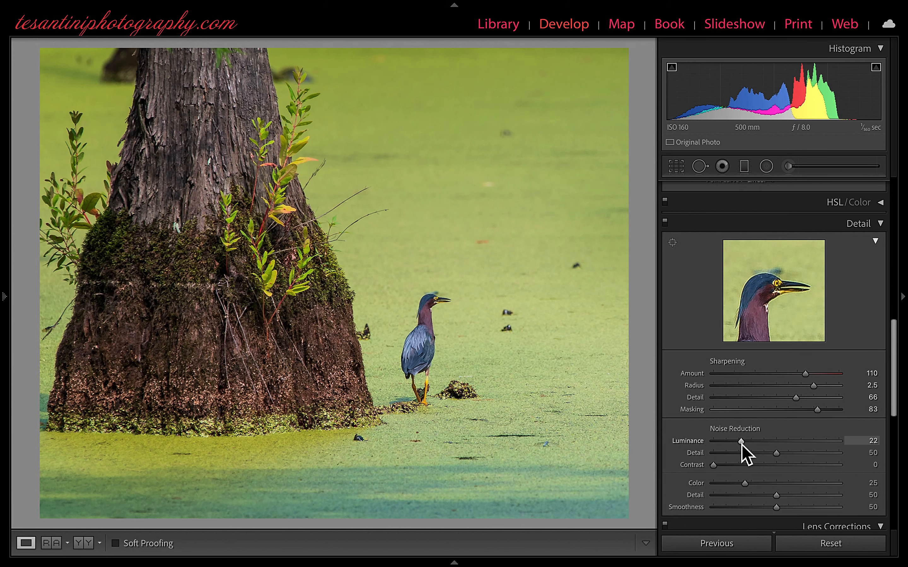
Step: Add a subtle dark post-crop vignette with an Amount of −13, after trying −12 and −16
{"action": "scroll", "coordinate": [746, 453], "scroll_direction": "down", "scroll_amount": 5}
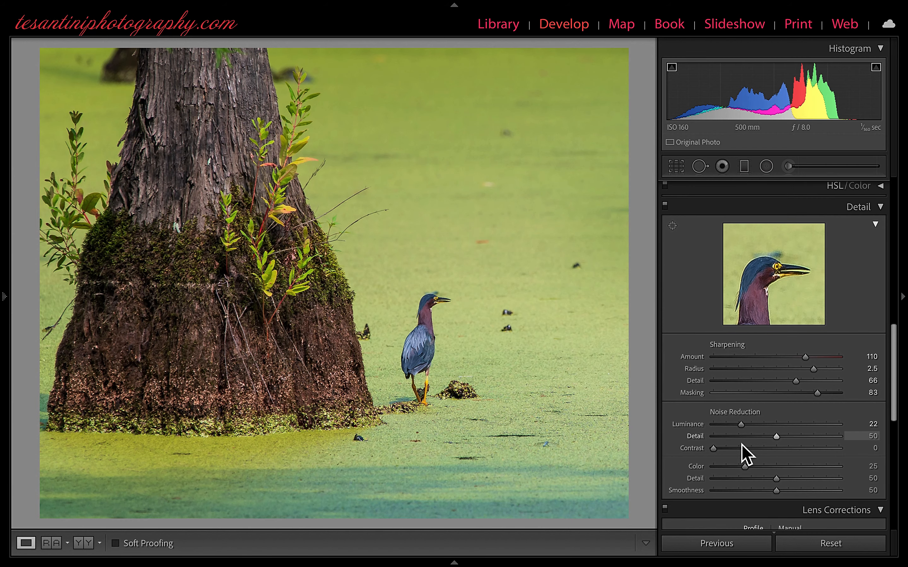
{"action": "scroll", "coordinate": [742, 445], "scroll_direction": "down", "scroll_amount": 3}
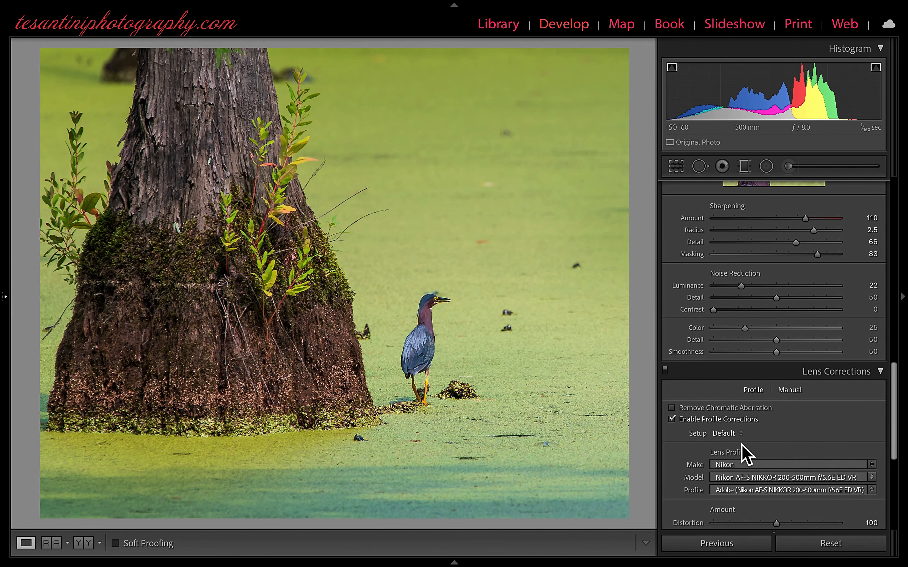
{"action": "scroll", "coordinate": [746, 454], "scroll_direction": "down", "scroll_amount": 5}
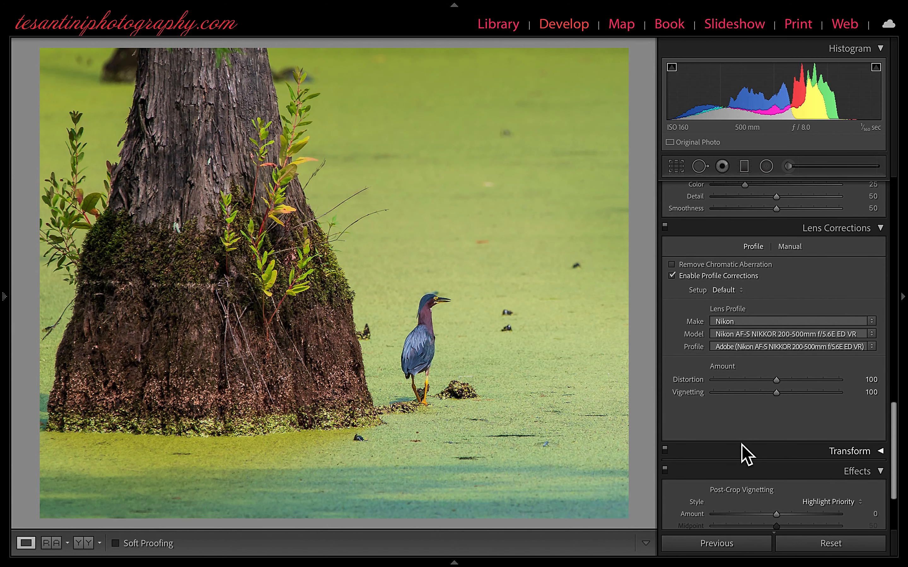
{"action": "scroll", "coordinate": [742, 445], "scroll_direction": "down", "scroll_amount": 1}
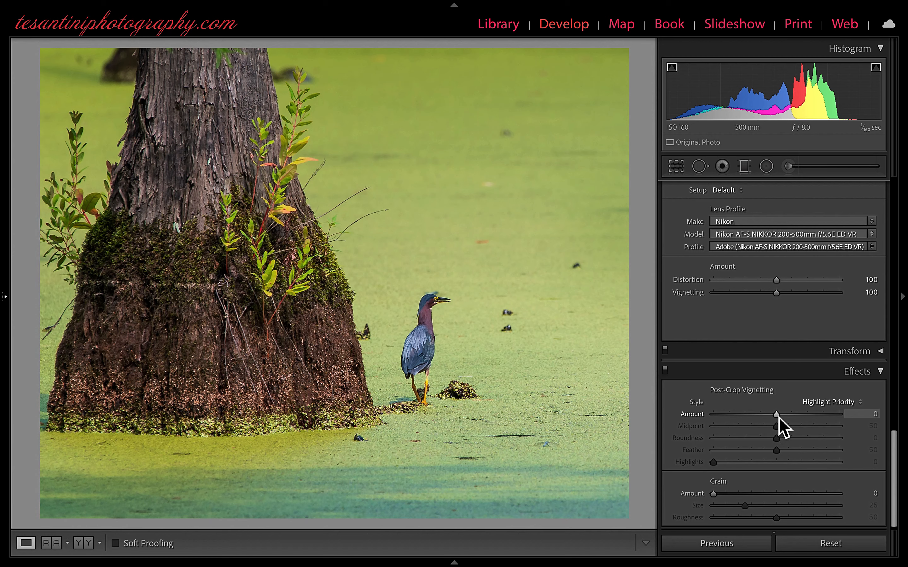
{"action": "left_click_drag", "start_coordinate": [779, 418], "coordinate": [771, 420]}
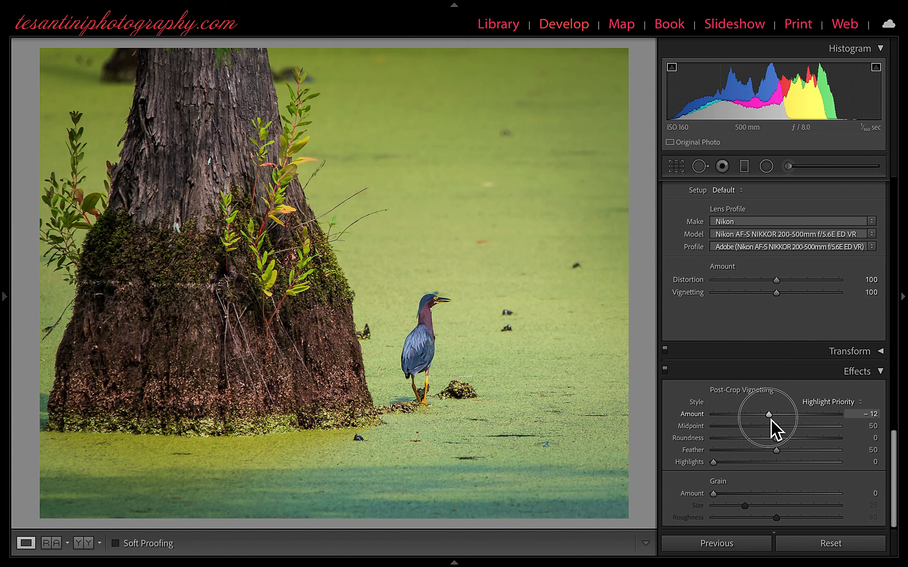
{"action": "left_click_drag", "start_coordinate": [771, 420], "coordinate": [768, 420]}
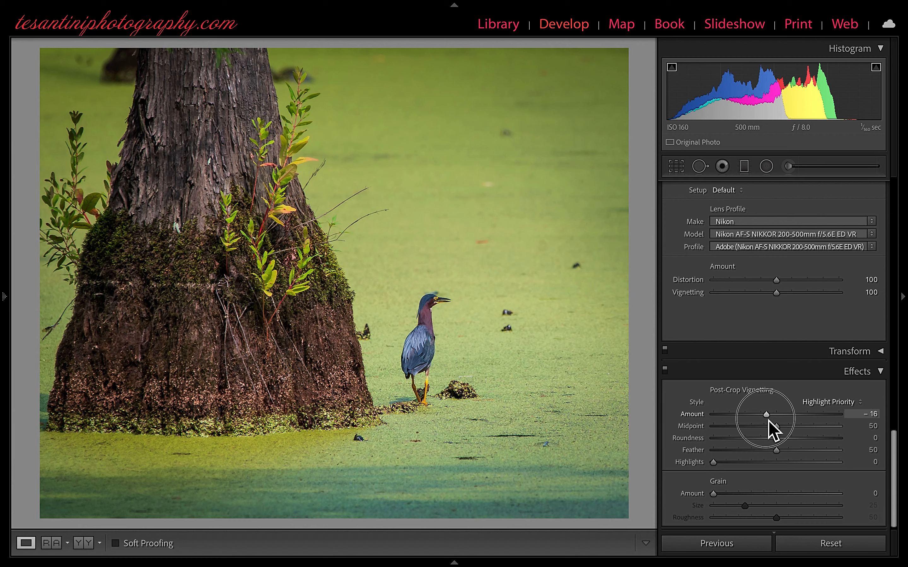
{"action": "left_click_drag", "start_coordinate": [768, 420], "coordinate": [769, 420]}
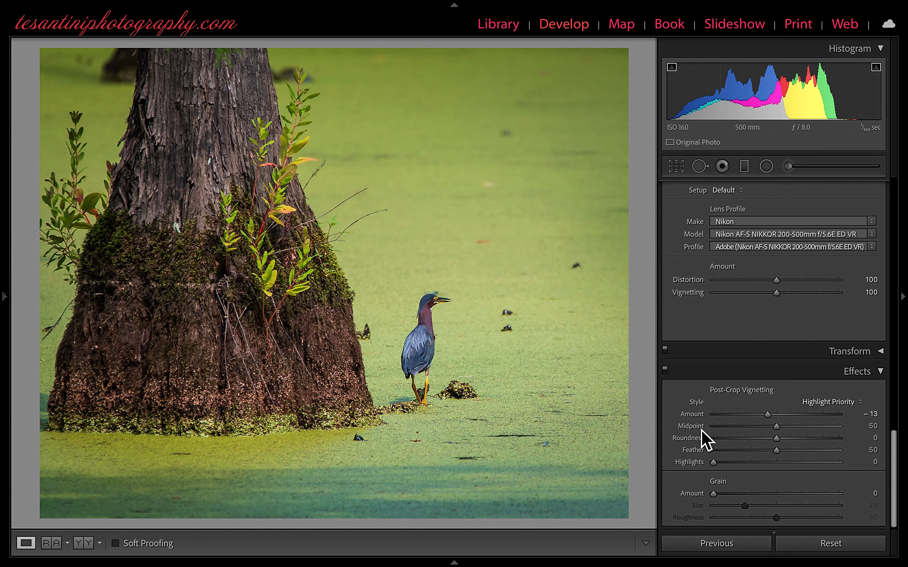
{"action": "scroll", "coordinate": [701, 431], "scroll_direction": "up", "scroll_amount": 15}
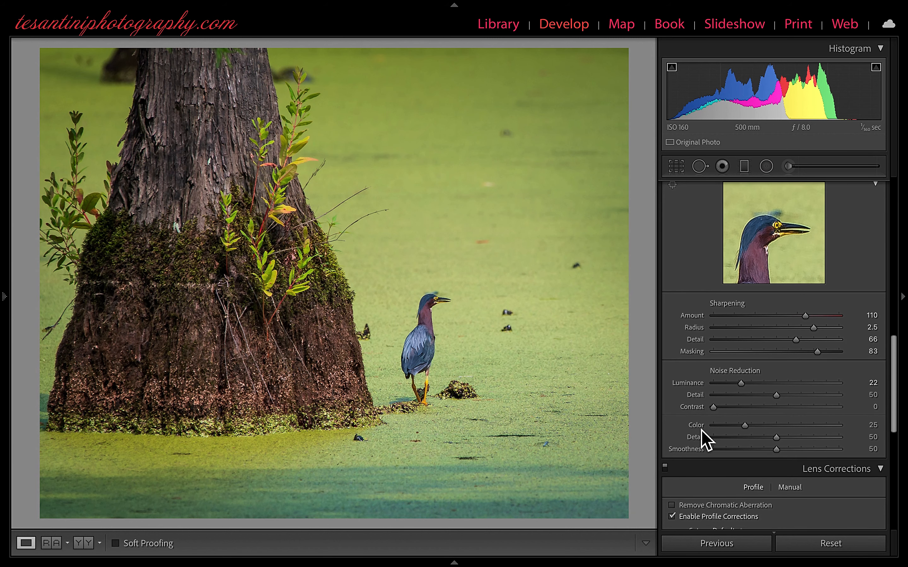
Step: Add a radial filter around the heron, tilted and narrowed to fit the bird's body, and set its Exposure to 0.28
{"action": "scroll", "coordinate": [701, 431], "scroll_direction": "up", "scroll_amount": 8}
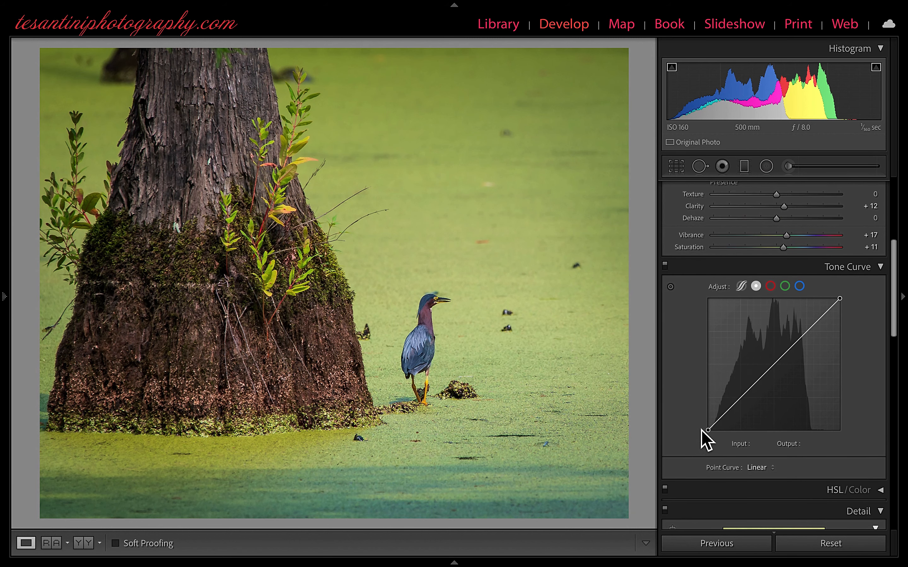
{"action": "scroll", "coordinate": [701, 431], "scroll_direction": "up", "scroll_amount": 1}
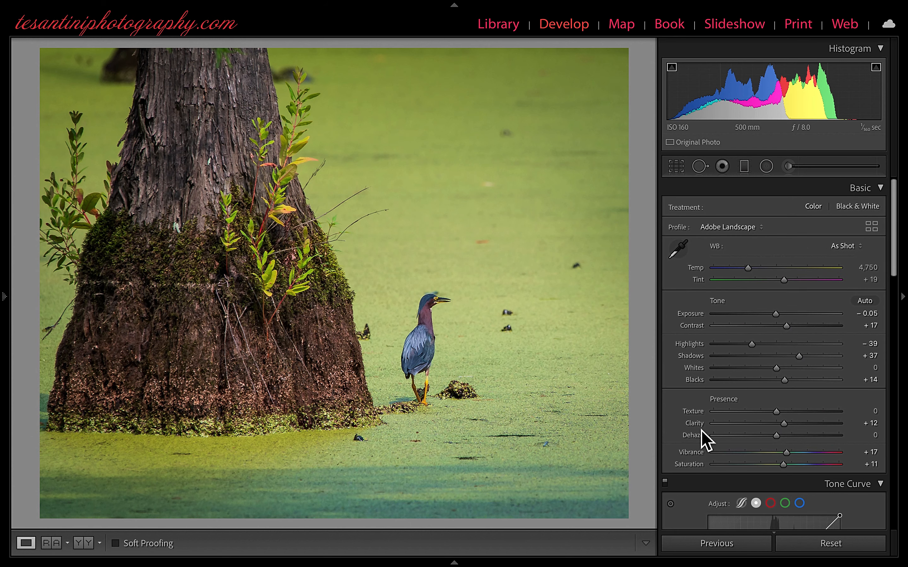
{"action": "left_click", "coordinate": [769, 171]}
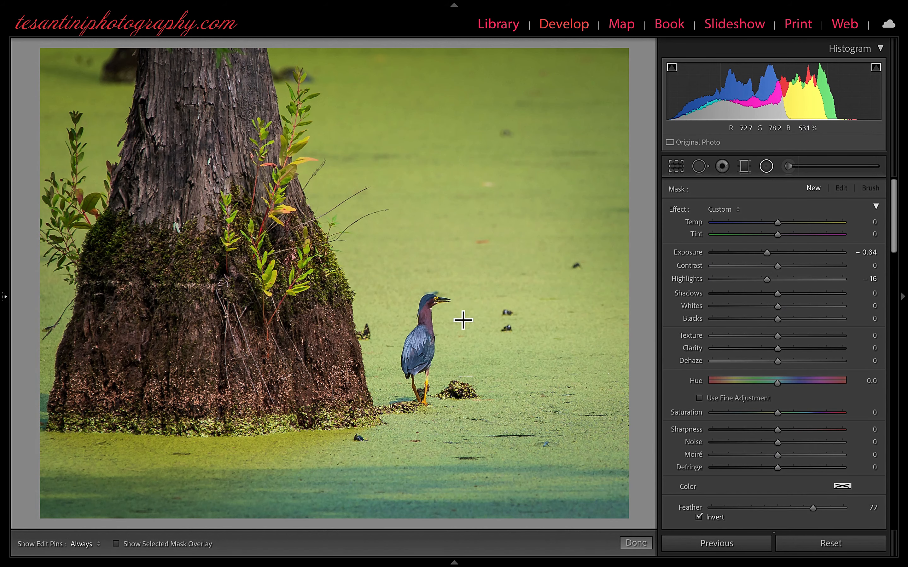
{"action": "left_click_drag", "start_coordinate": [426, 305], "coordinate": [416, 394]}
{"action": "left_click_drag", "start_coordinate": [438, 305], "coordinate": [448, 325]}
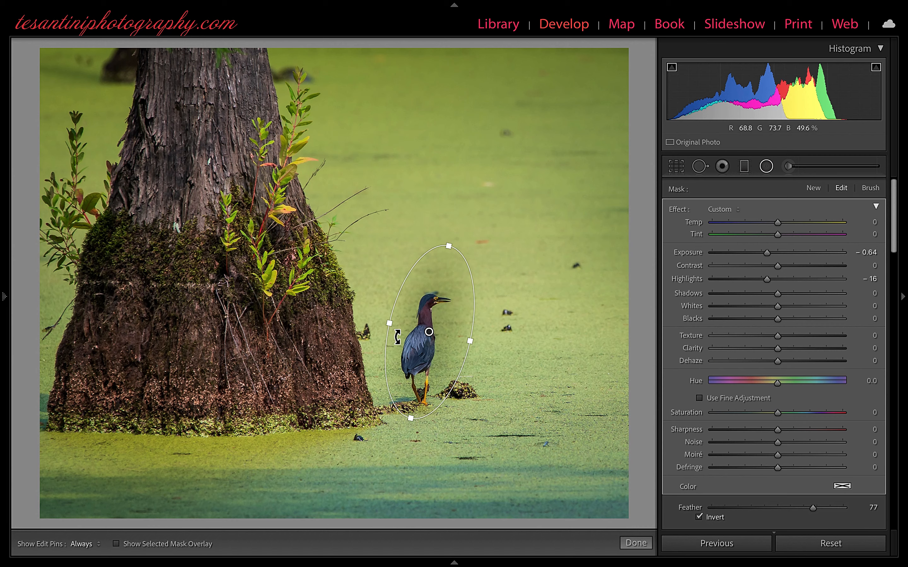
{"action": "left_click_drag", "start_coordinate": [389, 324], "coordinate": [435, 343]}
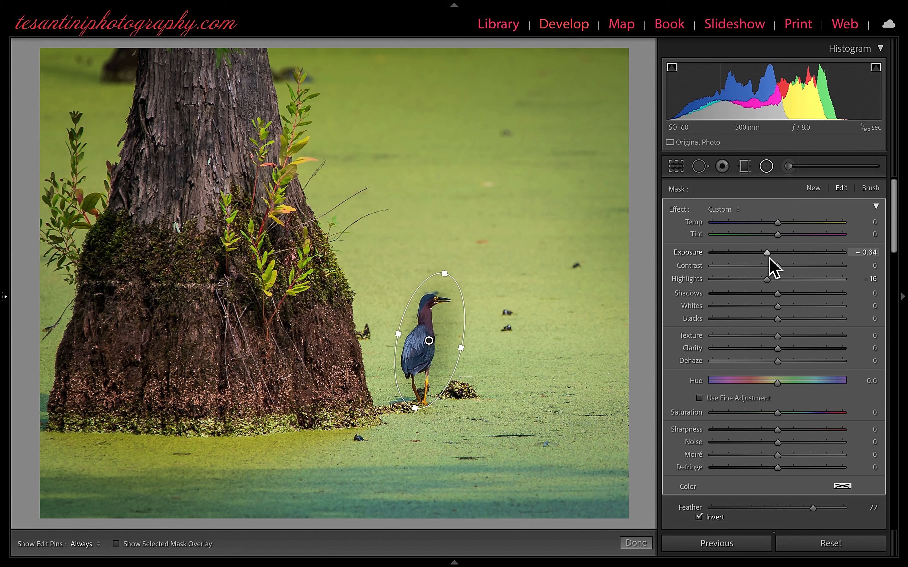
{"action": "left_click_drag", "start_coordinate": [769, 258], "coordinate": [785, 258]}
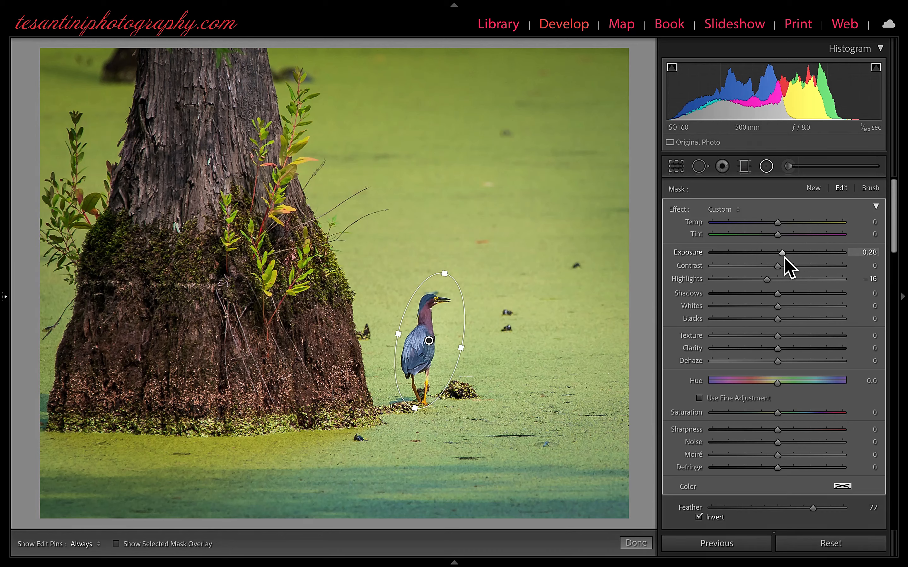